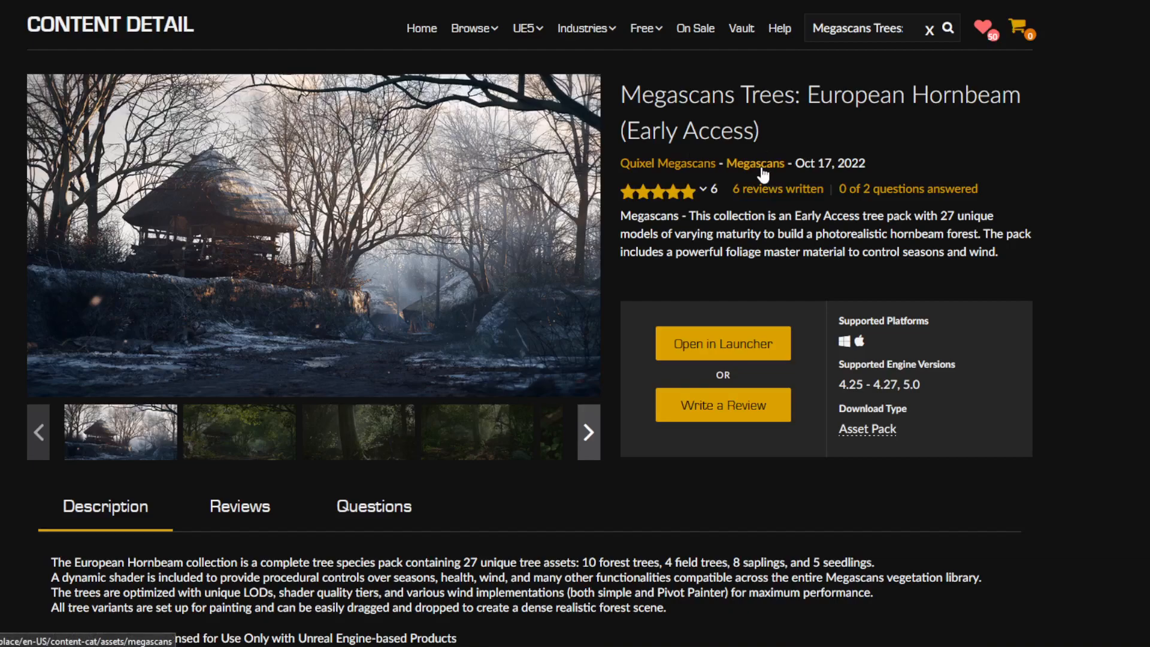
Examine the gallery images of the Megascans Trees: European Hornbeam pack, including the forest scenes, tree lineups and demo map
{"action": "left_click", "coordinate": [218, 435]}
{"action": "left_click", "coordinate": [344, 435]}
{"action": "left_click", "coordinate": [473, 446]}
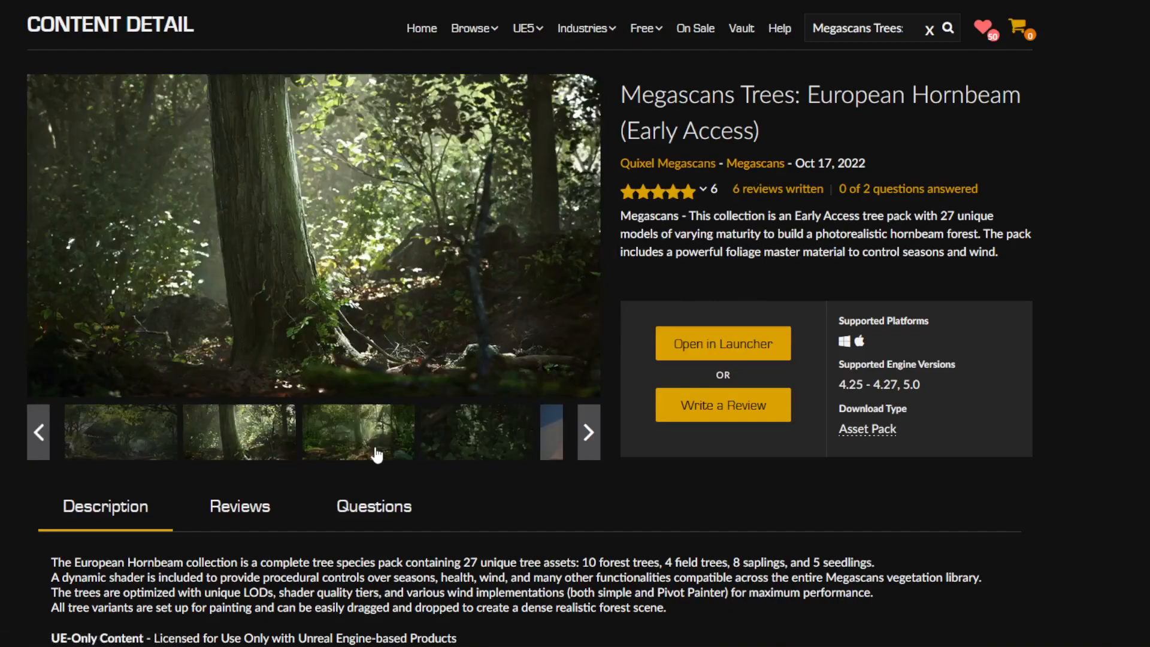
{"action": "left_click", "coordinate": [455, 446]}
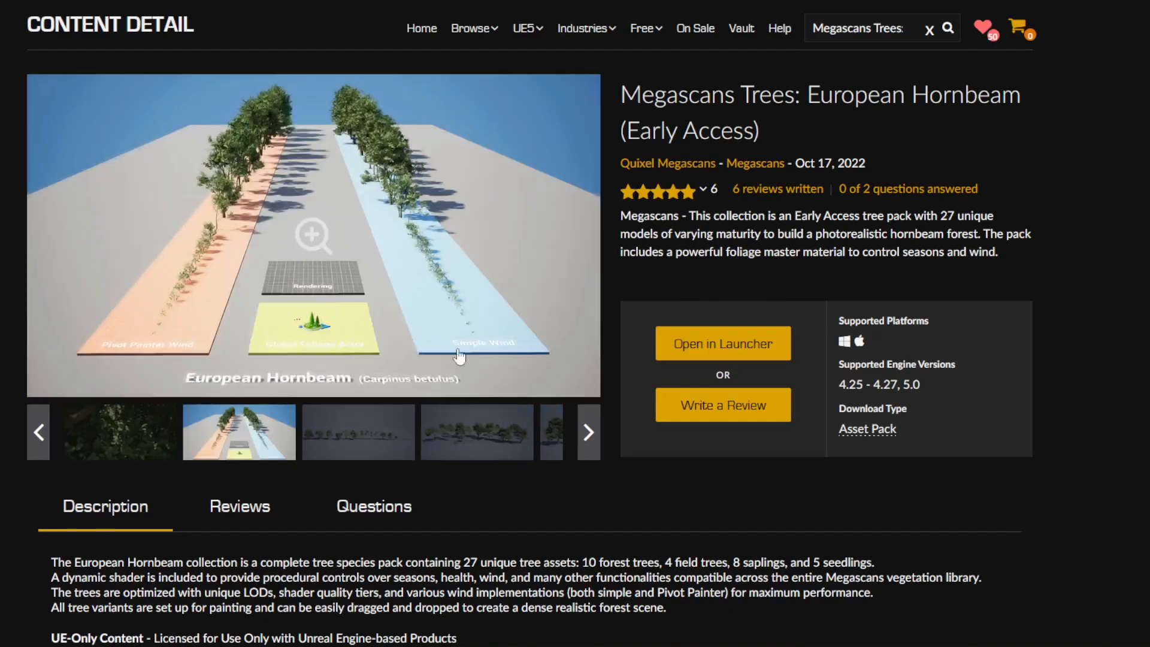
{"action": "left_click", "coordinate": [552, 448]}
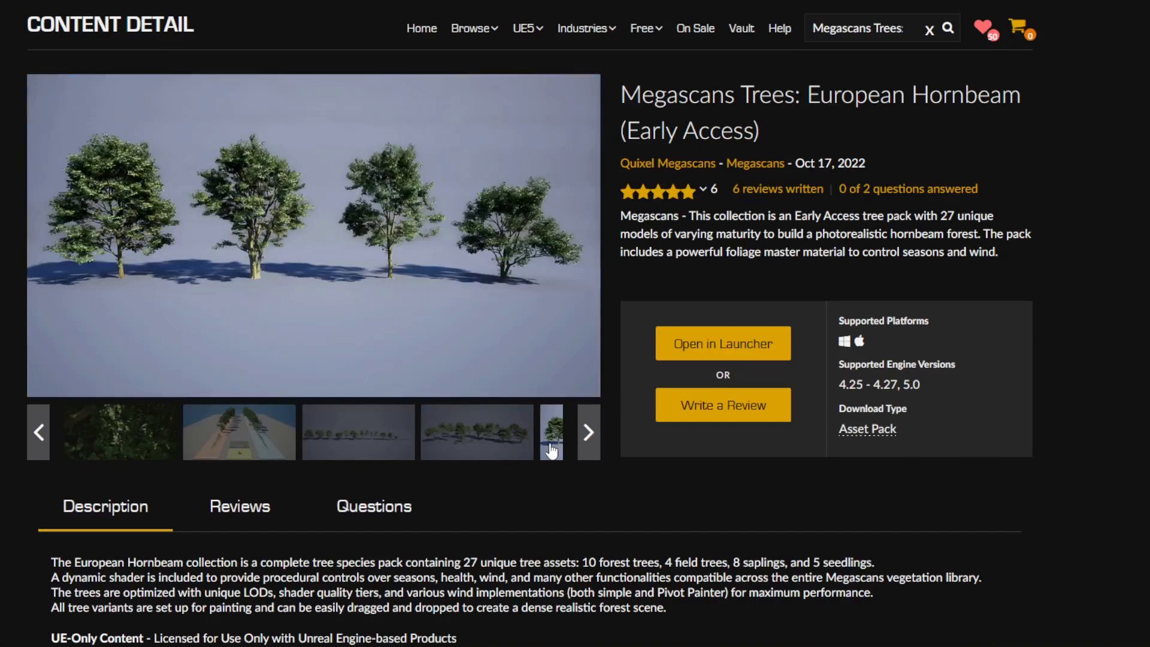
{"action": "left_click", "coordinate": [468, 440]}
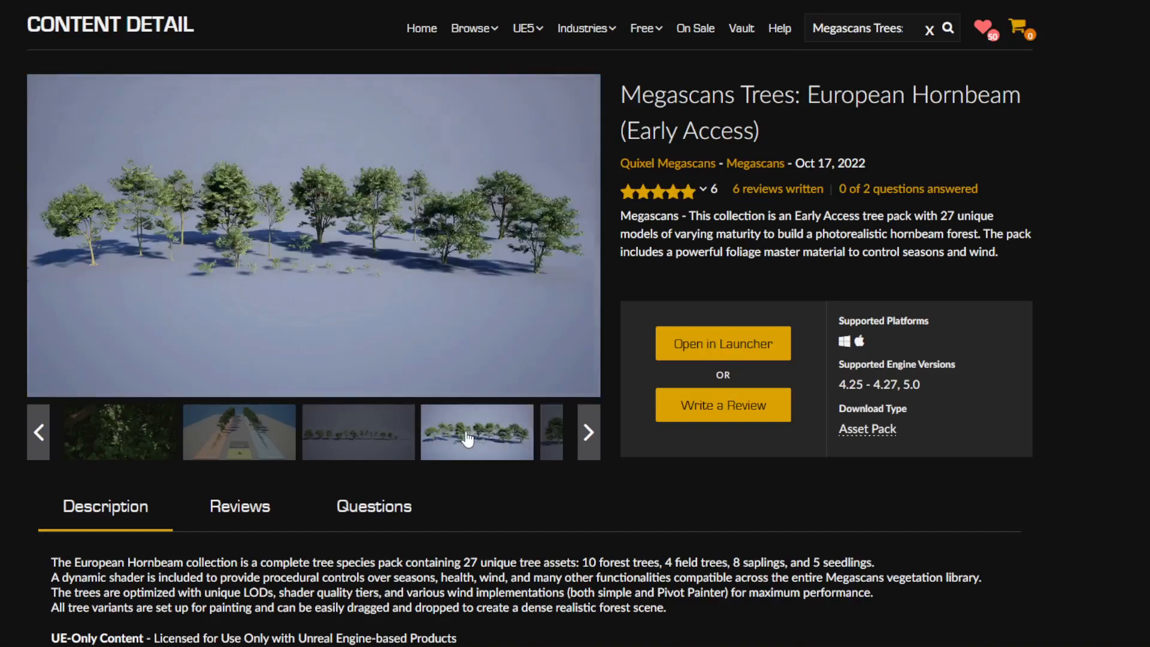
{"action": "left_click", "coordinate": [346, 427]}
{"action": "left_click", "coordinate": [223, 426]}
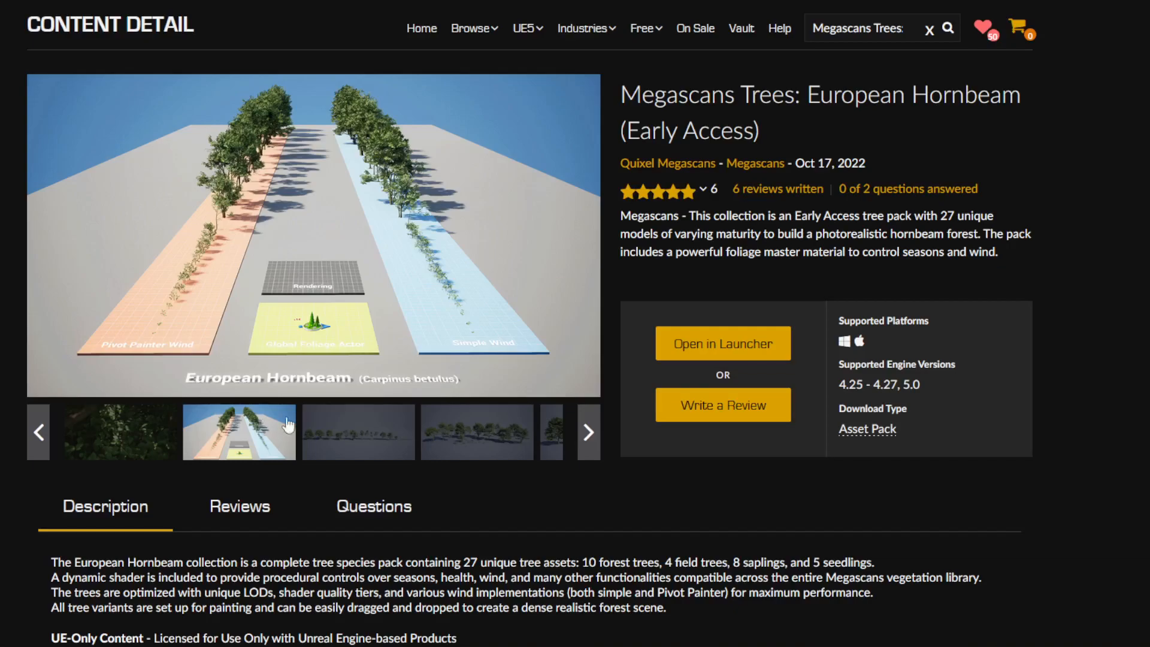
{"action": "left_click", "coordinate": [116, 443]}
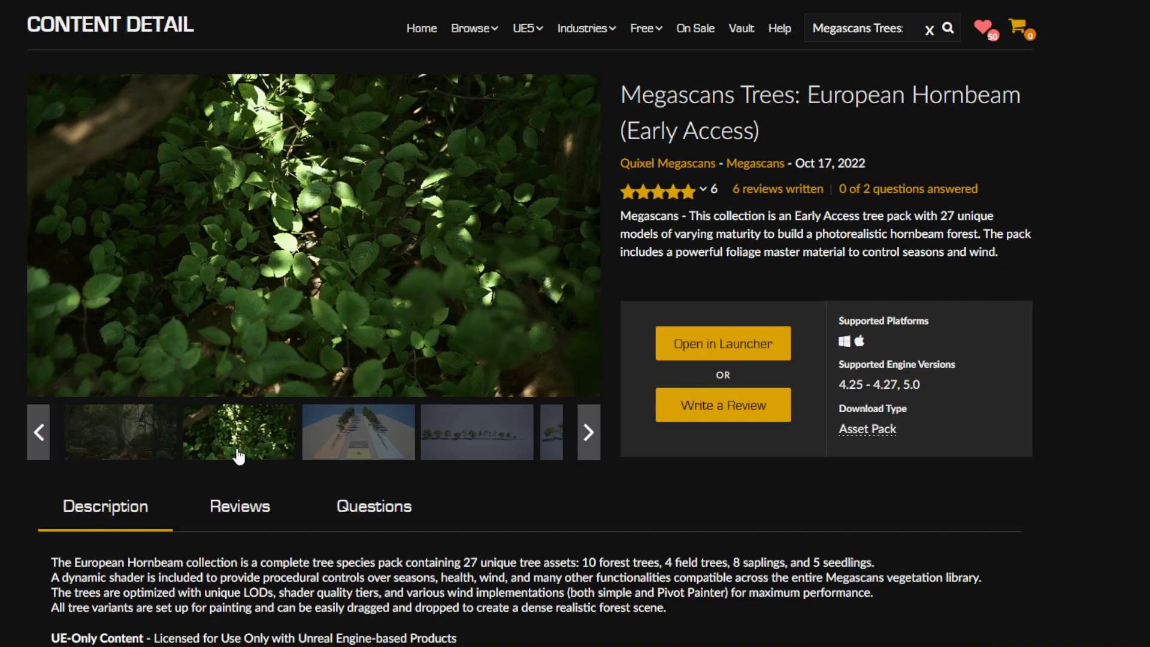
{"action": "left_click", "coordinate": [346, 450]}
{"action": "left_click", "coordinate": [451, 451]}
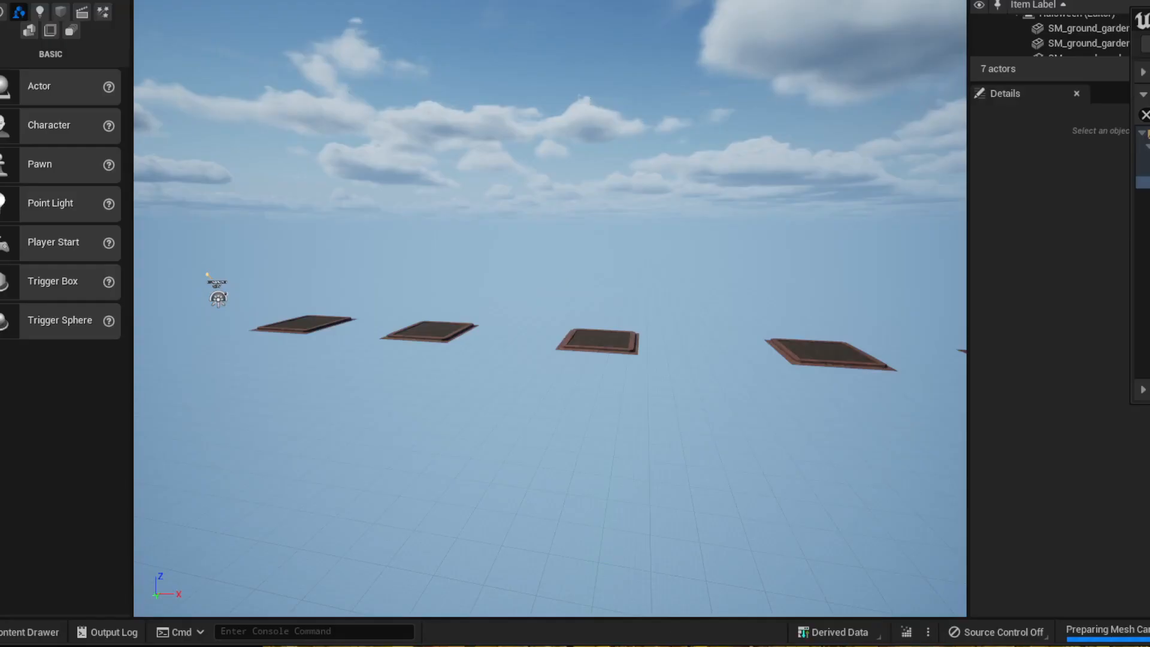
In Unreal Editor, place the pivot painter trees SM_BlackAlder_Field_01_PP, Field_02_PP and Field_03_PP on the first three ground tiles
{"action": "left_click_drag", "start_coordinate": [1144, 18], "coordinate": [324, 1]}
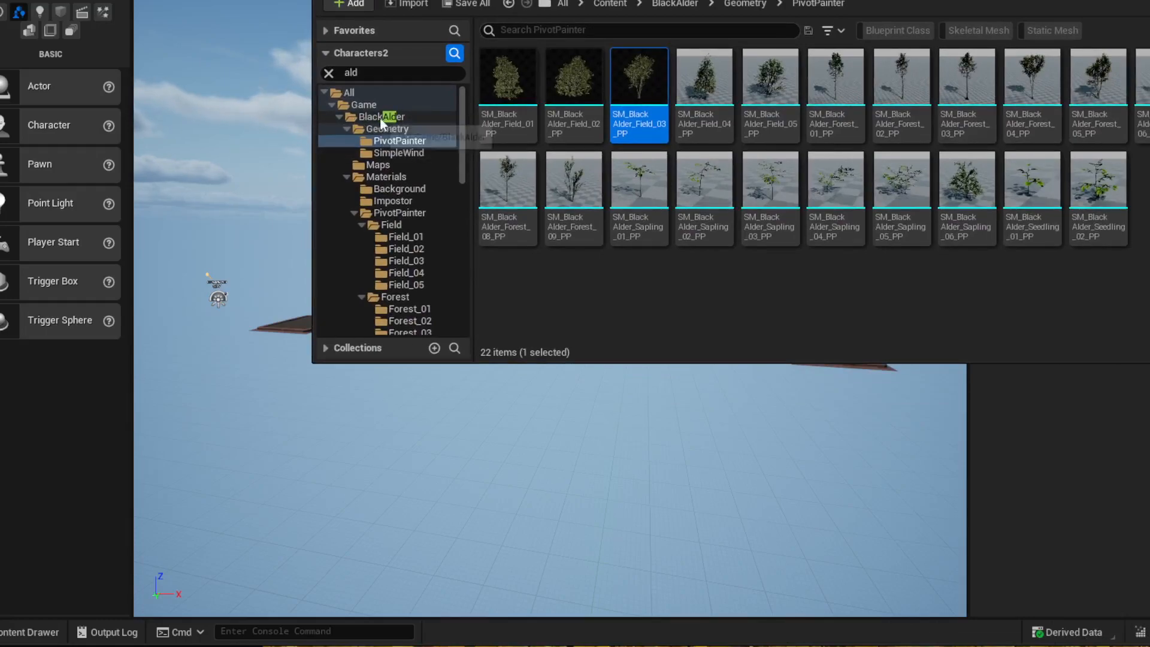
{"action": "left_click_drag", "start_coordinate": [326, 0], "coordinate": [757, 6]}
{"action": "left_click_drag", "start_coordinate": [938, 81], "coordinate": [300, 323]}
{"action": "left_click_drag", "start_coordinate": [1005, 81], "coordinate": [430, 333]}
{"action": "left_click_drag", "start_coordinate": [1070, 81], "coordinate": [598, 341]}
{"action": "right_click_drag", "start_coordinate": [598, 342], "coordinate": [644, 286]}
{"action": "key", "text": "w"}
{"action": "left_click", "coordinate": [598, 341]}
{"action": "key", "text": "w"}
{"action": "key", "text": "w"}
{"action": "key", "text": "s"}
Place SM_EuropeanHornbeam_Field_01, Field_02 and Field_03 on the three remaining ground tiles, one tree per tile
{"action": "left_click", "coordinate": [1057, 1]}
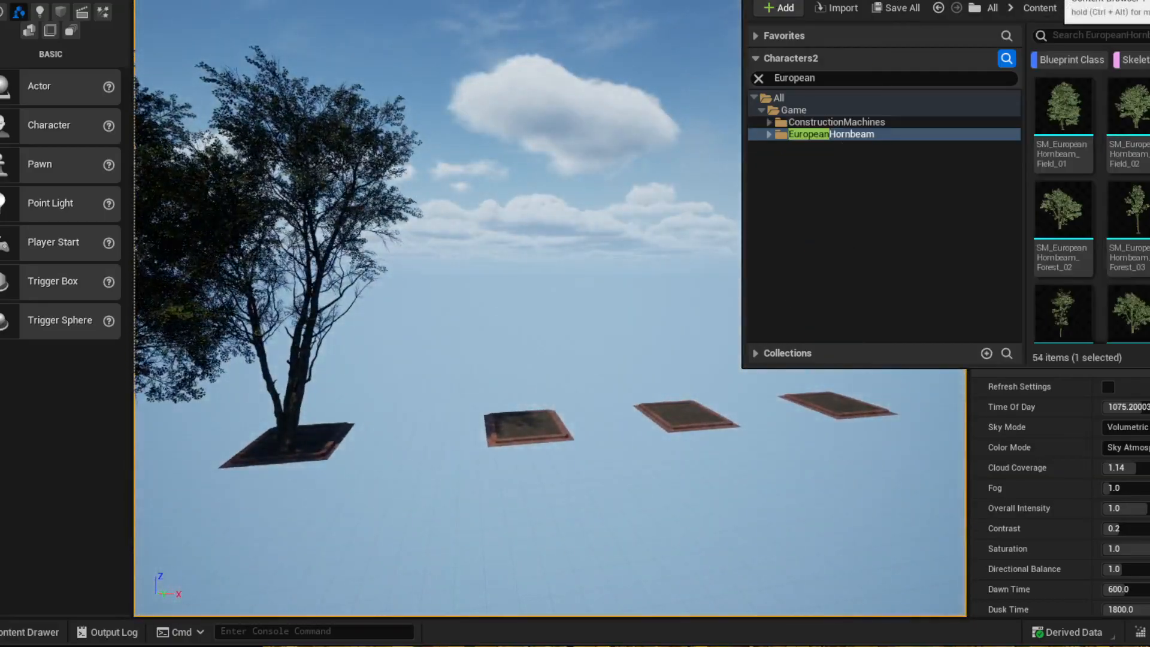
{"action": "left_click_drag", "start_coordinate": [1057, 2], "coordinate": [618, 5]}
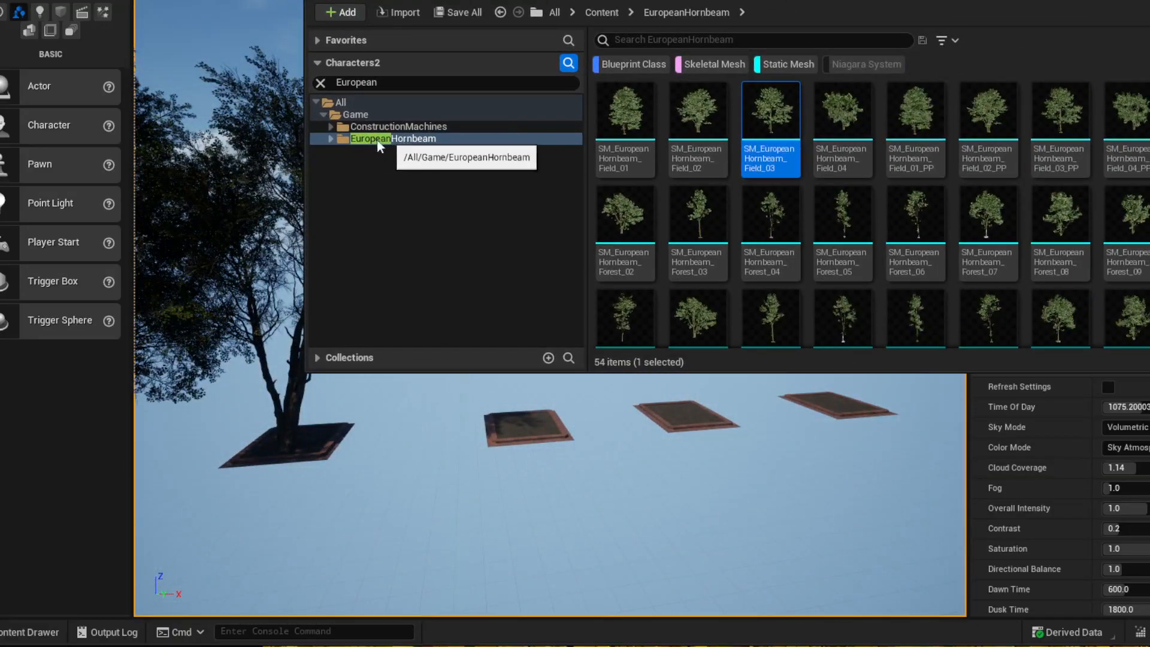
{"action": "left_click_drag", "start_coordinate": [618, 4], "coordinate": [1069, 0]}
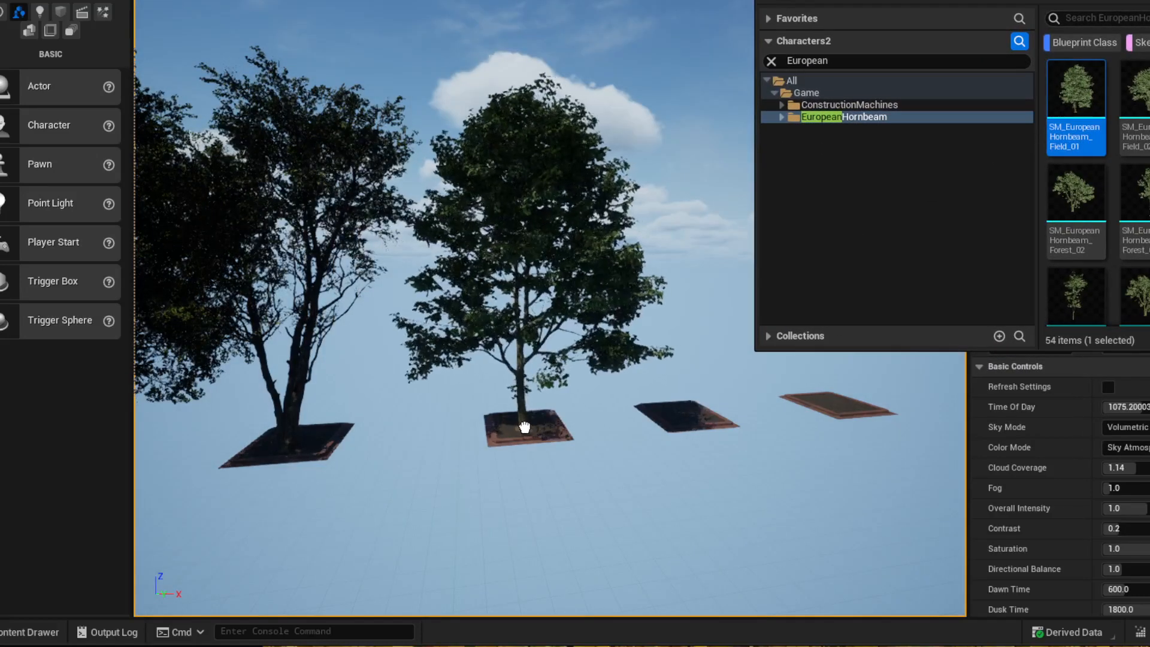
{"action": "left_click", "coordinate": [525, 427]}
{"action": "left_click_drag", "start_coordinate": [1135, 102], "coordinate": [680, 419]}
{"action": "left_click_drag", "start_coordinate": [880, 2], "coordinate": [1148, 0]}
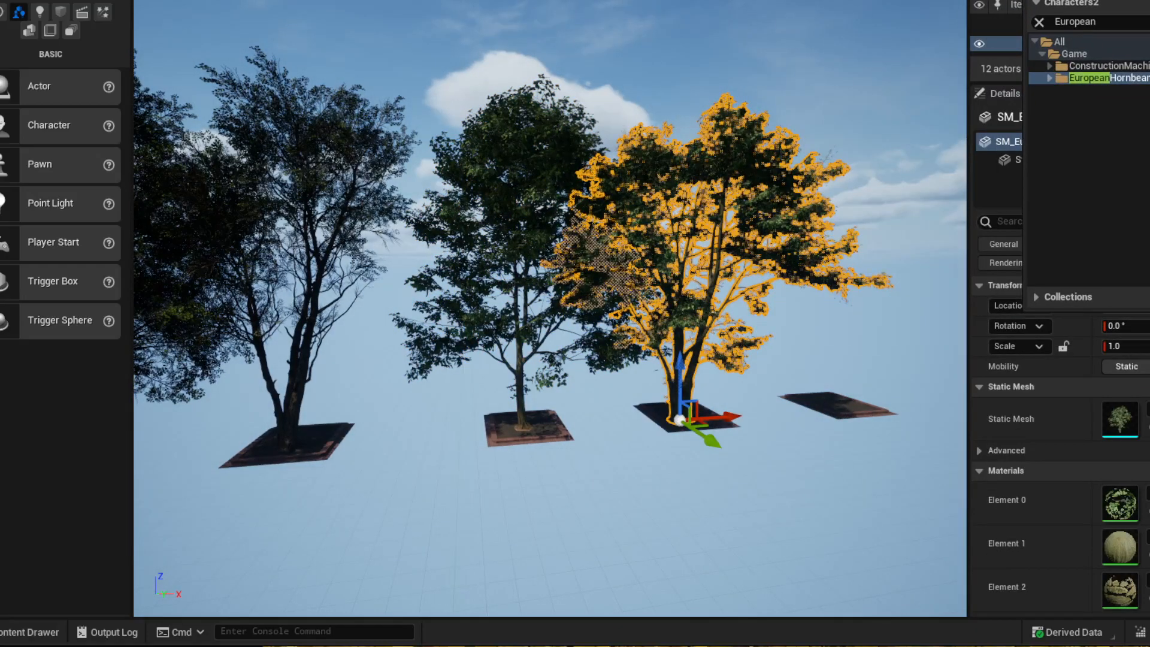
{"action": "left_click_drag", "start_coordinate": [1145, 288], "coordinate": [834, 379]}
Enable ray tracing Evaluate World Position Offset on the three European Hornbeam trees, starting with SM_EuropeanHornbeam_Field_02
{"action": "key", "text": "w"}
{"action": "right_click_drag", "start_coordinate": [550, 336], "coordinate": [296, 300]}
{"action": "key", "text": "w"}
{"action": "key", "text": "s"}
{"action": "key", "text": "s"}
{"action": "key", "text": "s"}
{"action": "key", "text": "w"}
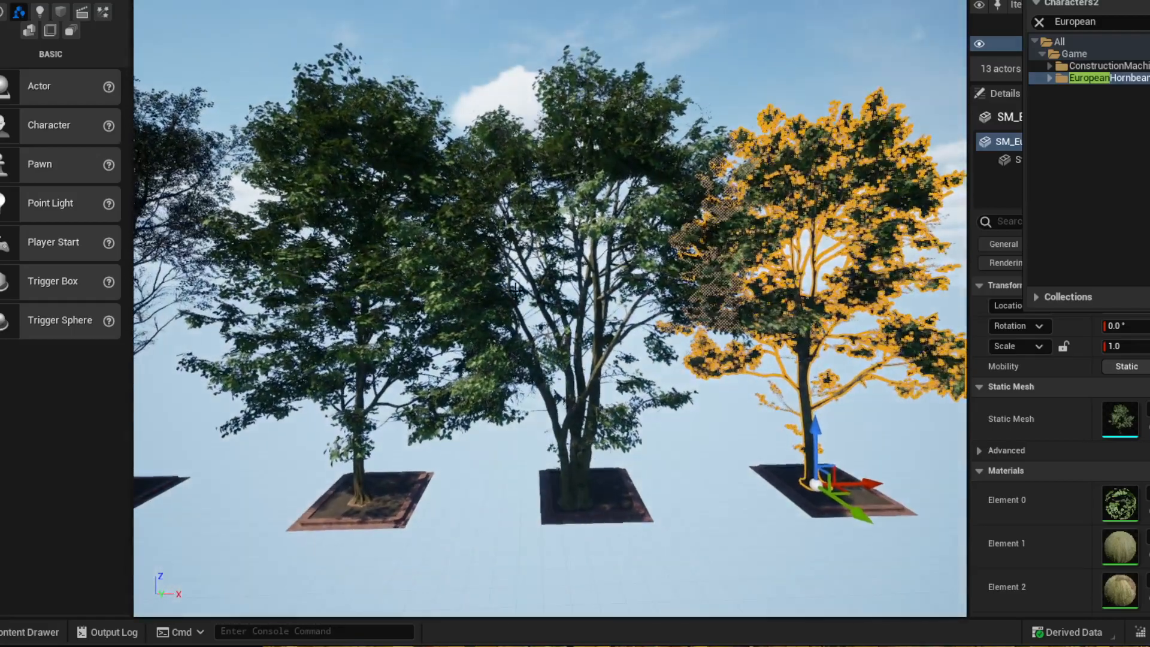
{"action": "left_click", "coordinate": [572, 444]}
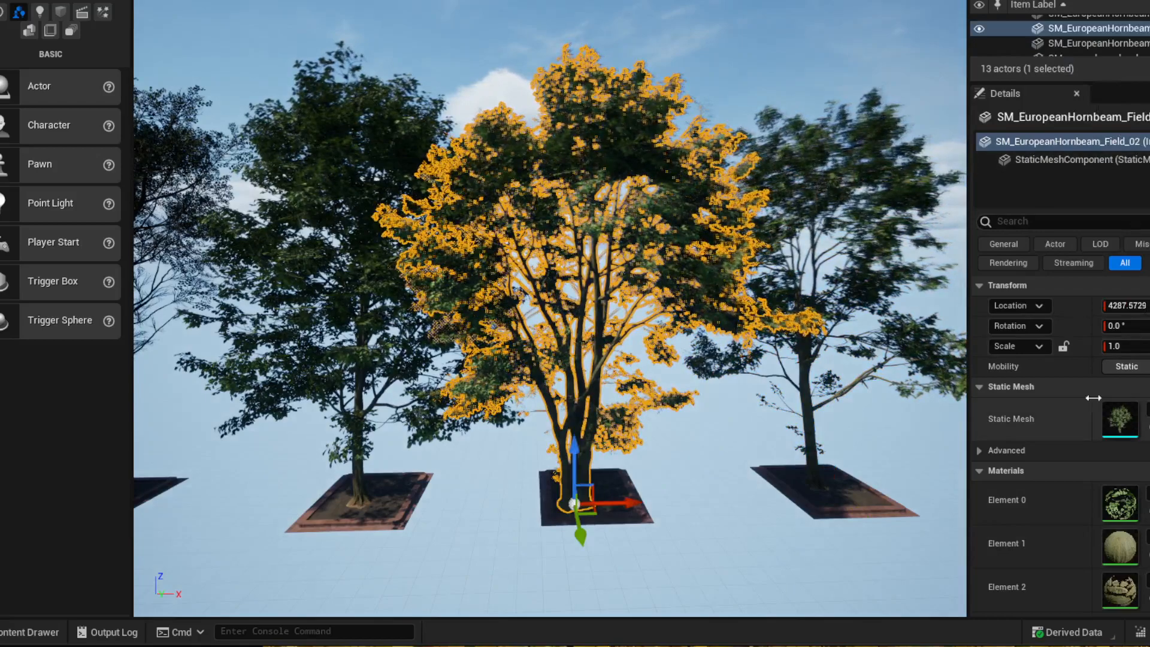
{"action": "type", "text": "eval"}
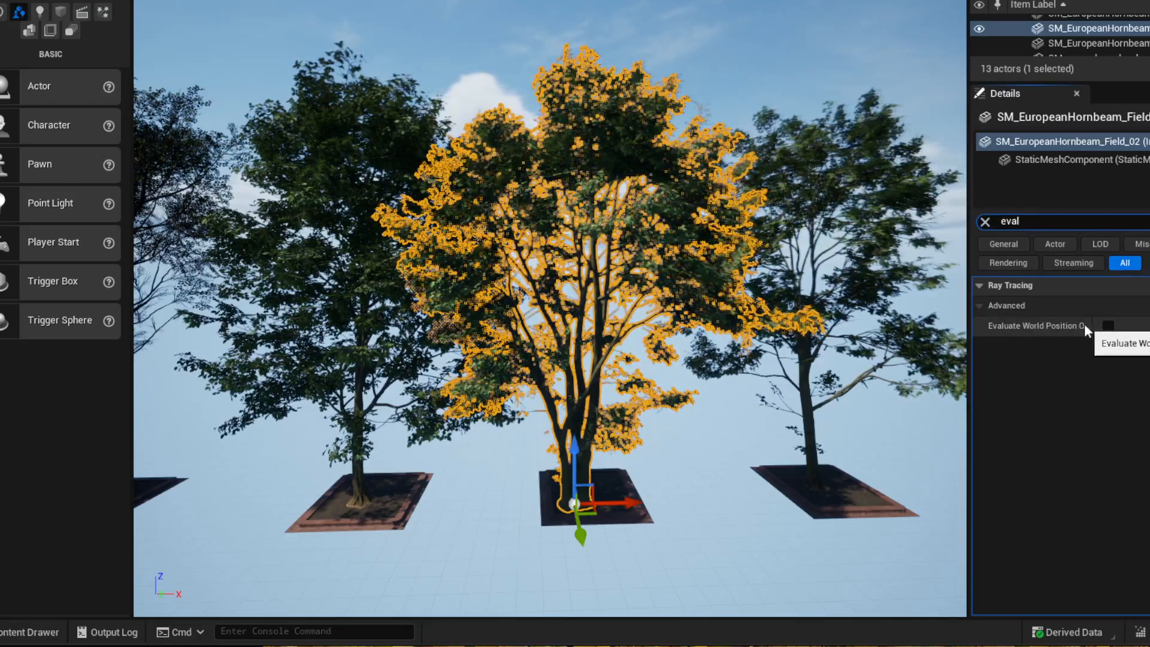
{"action": "left_click", "coordinate": [1108, 326]}
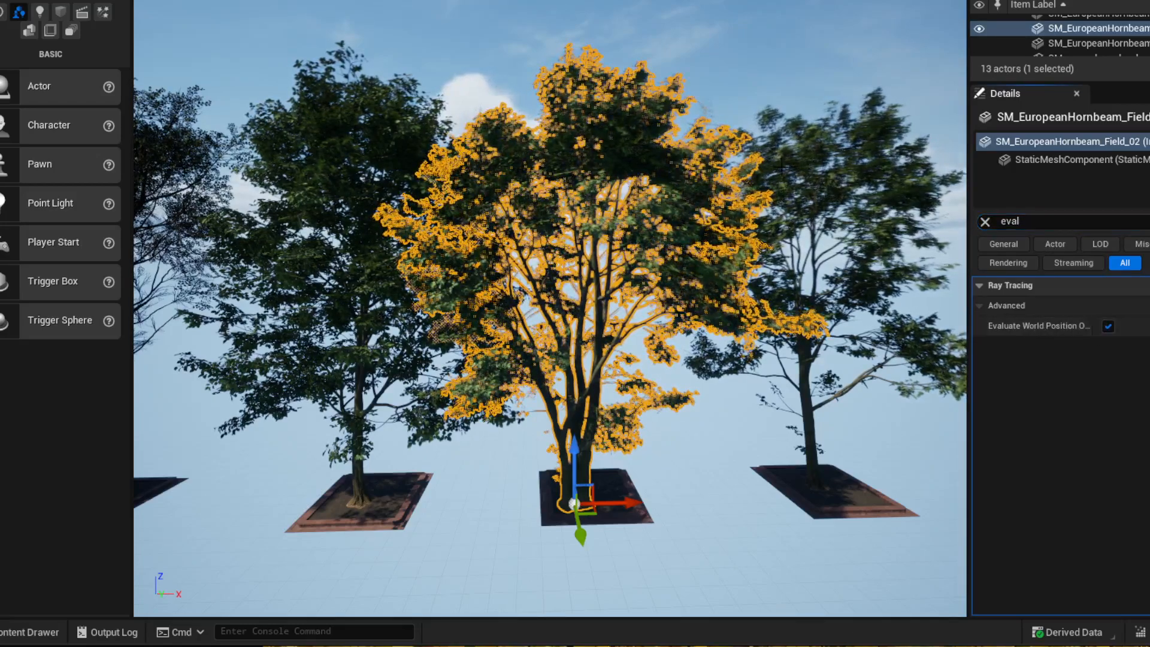
{"action": "left_click", "coordinate": [808, 371]}
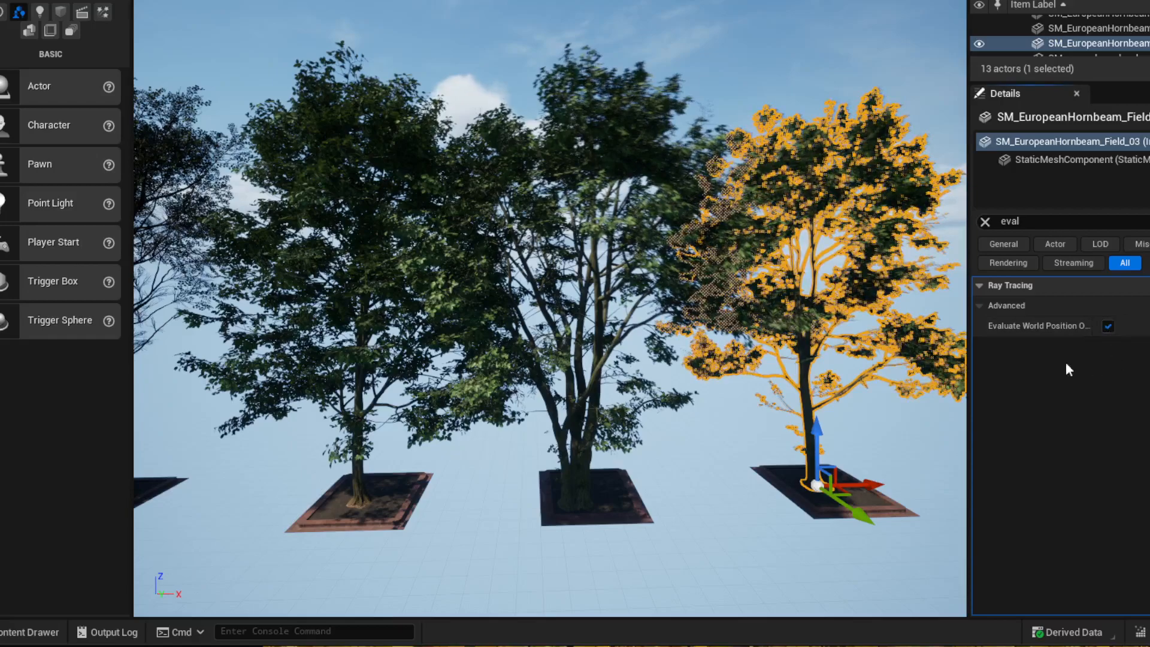
{"action": "left_click", "coordinate": [503, 332]}
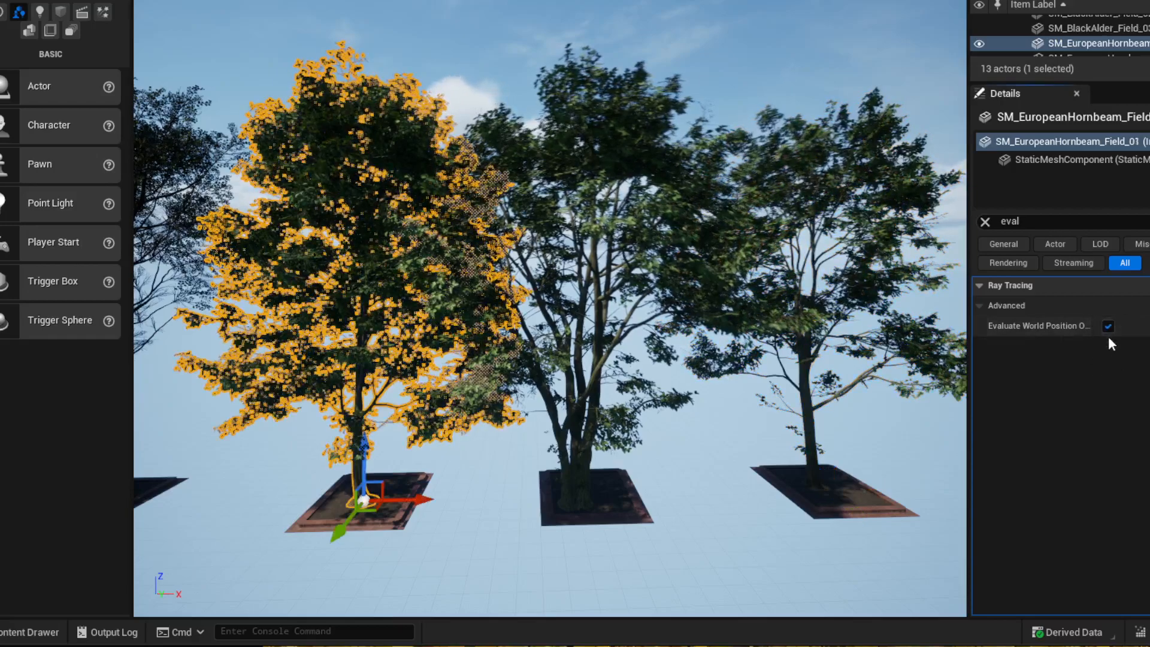
Enable ray tracing Evaluate World Position Offset on the three Black Alder trees as well
{"action": "right_click_drag", "start_coordinate": [809, 364], "coordinate": [713, 364]}
{"action": "left_click", "coordinate": [228, 323]}
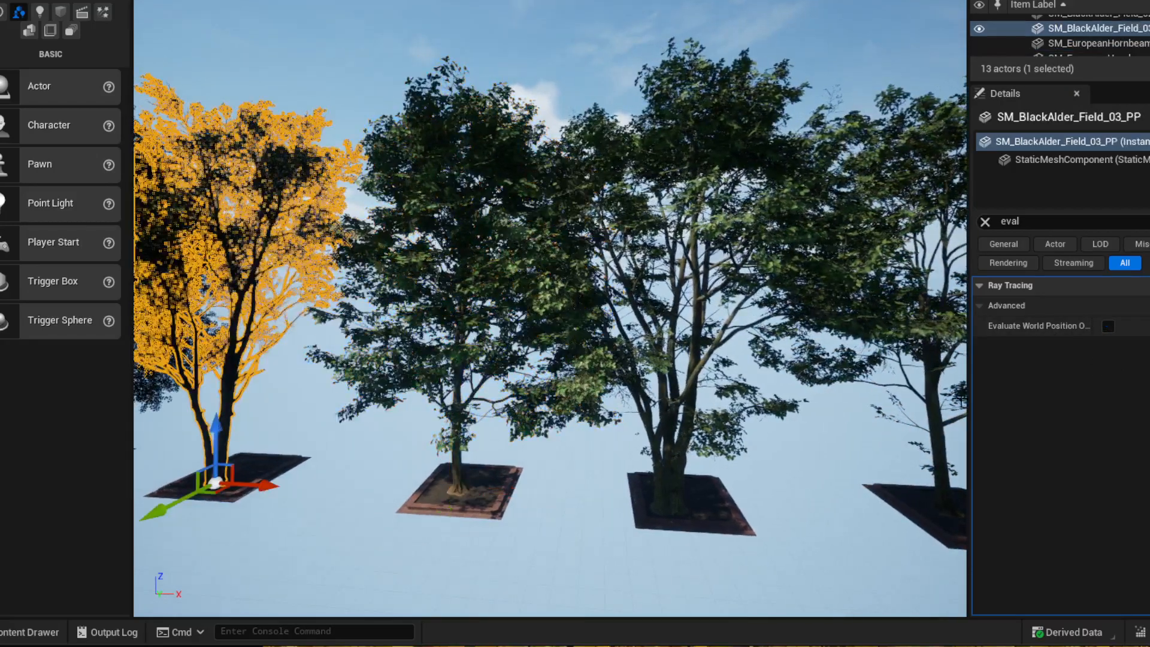
{"action": "left_click", "coordinate": [1110, 326]}
{"action": "right_click_drag", "start_coordinate": [839, 369], "coordinate": [510, 360]}
{"action": "left_click", "coordinate": [440, 324]}
{"action": "left_click", "coordinate": [1110, 327]}
{"action": "left_click", "coordinate": [383, 299]}
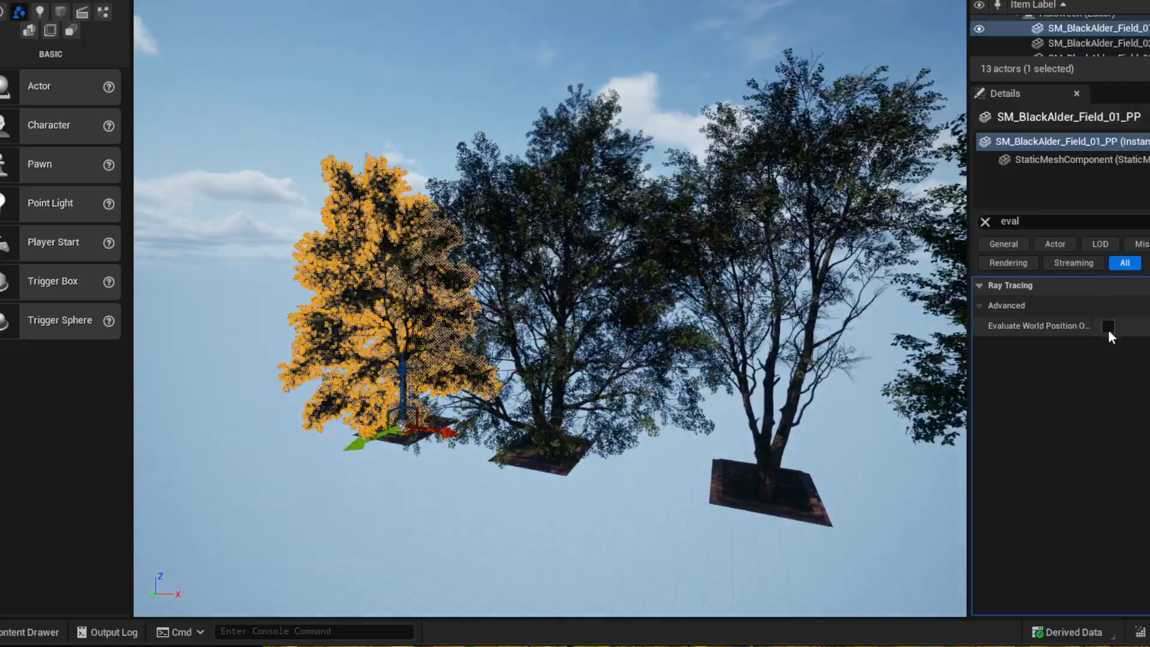
{"action": "right_click_drag", "start_coordinate": [659, 348], "coordinate": [797, 339]}
{"action": "key", "text": "w"}
{"action": "key", "text": "w"}
{"action": "key", "text": "s"}
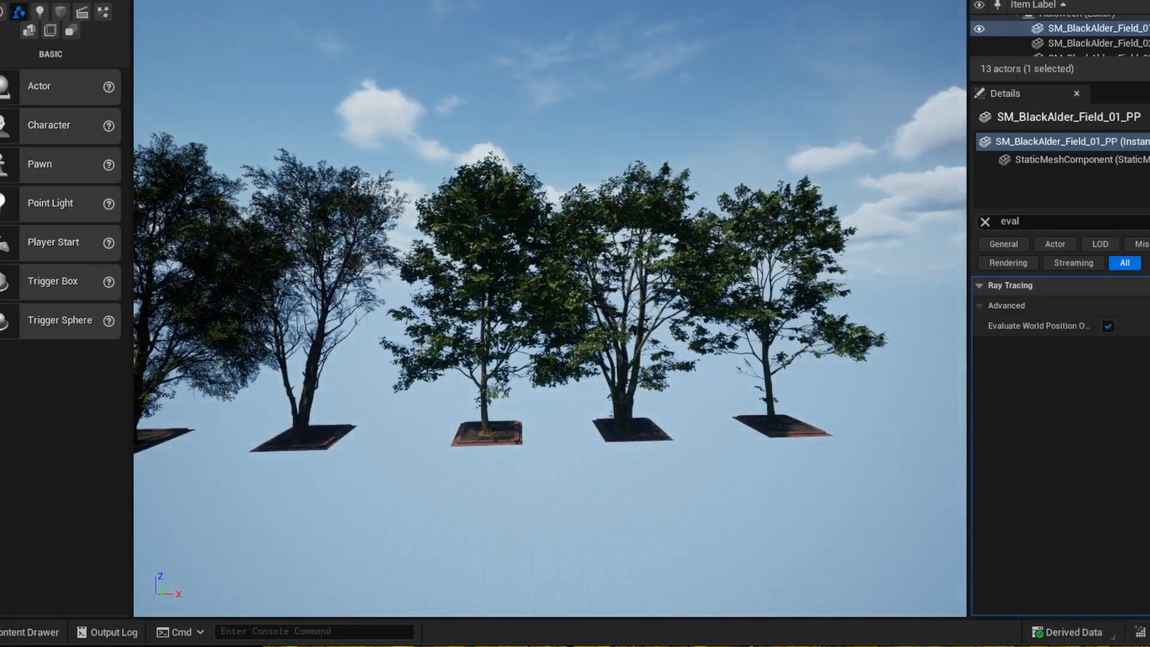
Find "global foliage actor" in the project content and place BP_GlobalFoliageActor in the level near the hornbeams
{"action": "key", "text": "ctrl+space"}
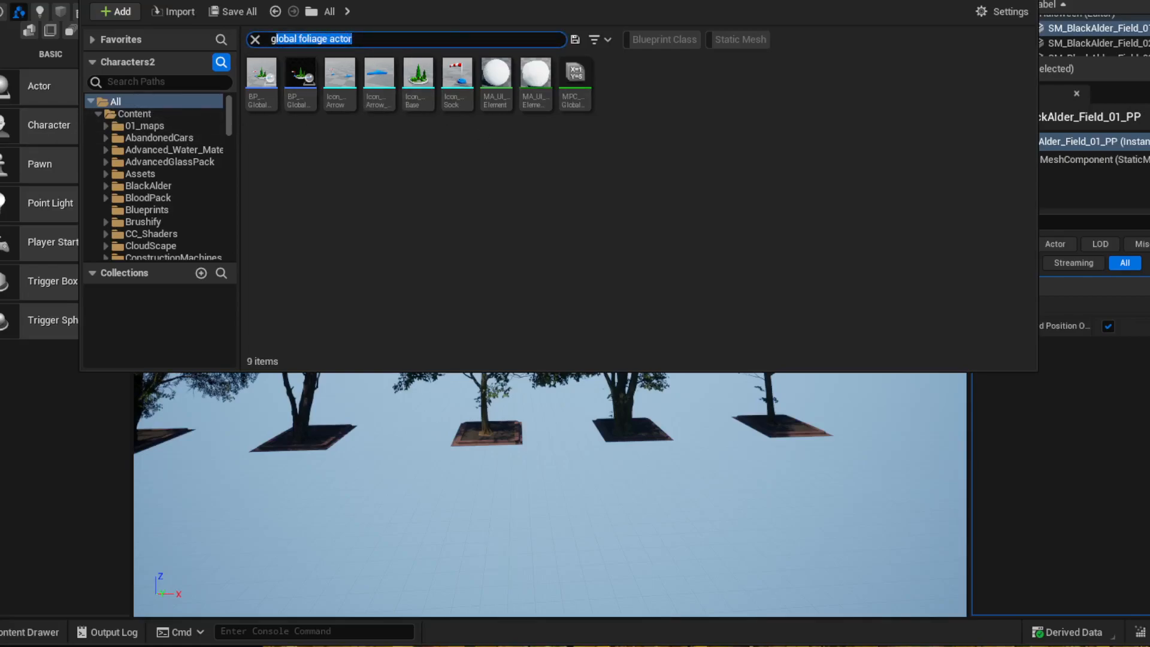
{"action": "right_click_drag", "start_coordinate": [550, 494], "coordinate": [779, 494]}
{"action": "left_click_drag", "start_coordinate": [445, 2], "coordinate": [696, 2]}
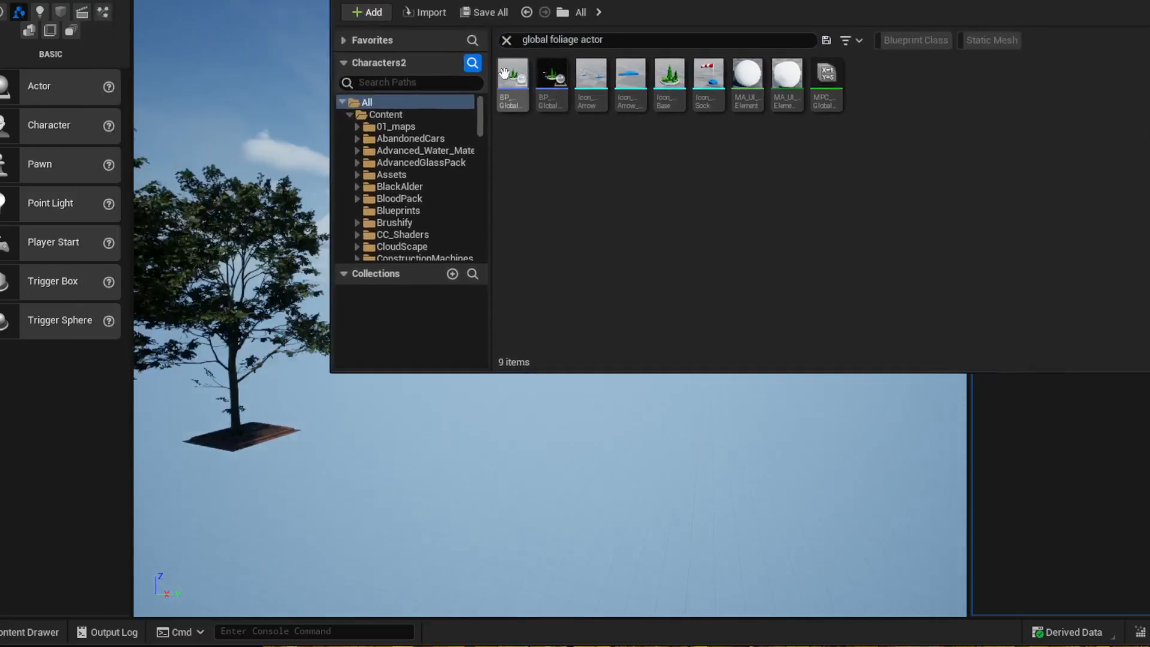
{"action": "left_click_drag", "start_coordinate": [514, 77], "coordinate": [410, 393]}
{"action": "left_click_drag", "start_coordinate": [291, 490], "coordinate": [277, 465]}
{"action": "left_click", "coordinate": [1012, 0]}
Raise the global foliage actor's Wind Noise to about 33.84 and its Wind Strength to about 7.1
{"action": "right_click_drag", "start_coordinate": [732, 362], "coordinate": [681, 366]}
{"action": "right_click_drag", "start_coordinate": [629, 340], "coordinate": [491, 339]}
{"action": "key", "text": "d"}
{"action": "left_click", "coordinate": [630, 340]}
{"action": "left_click", "coordinate": [408, 386]}
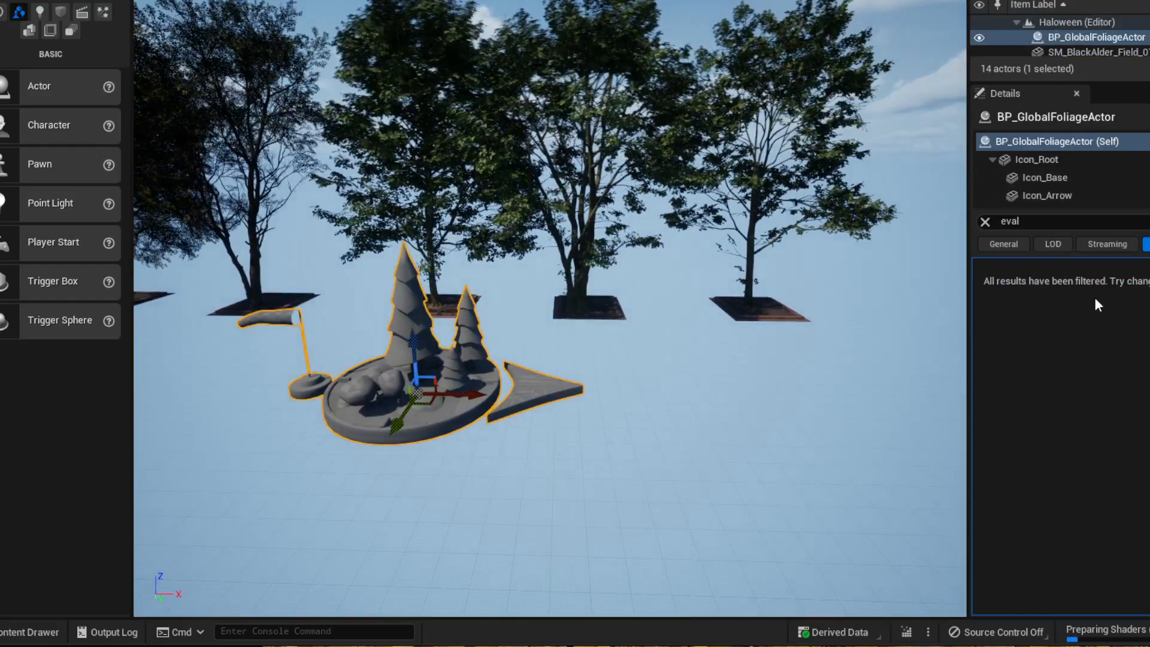
{"action": "left_click", "coordinate": [986, 221]}
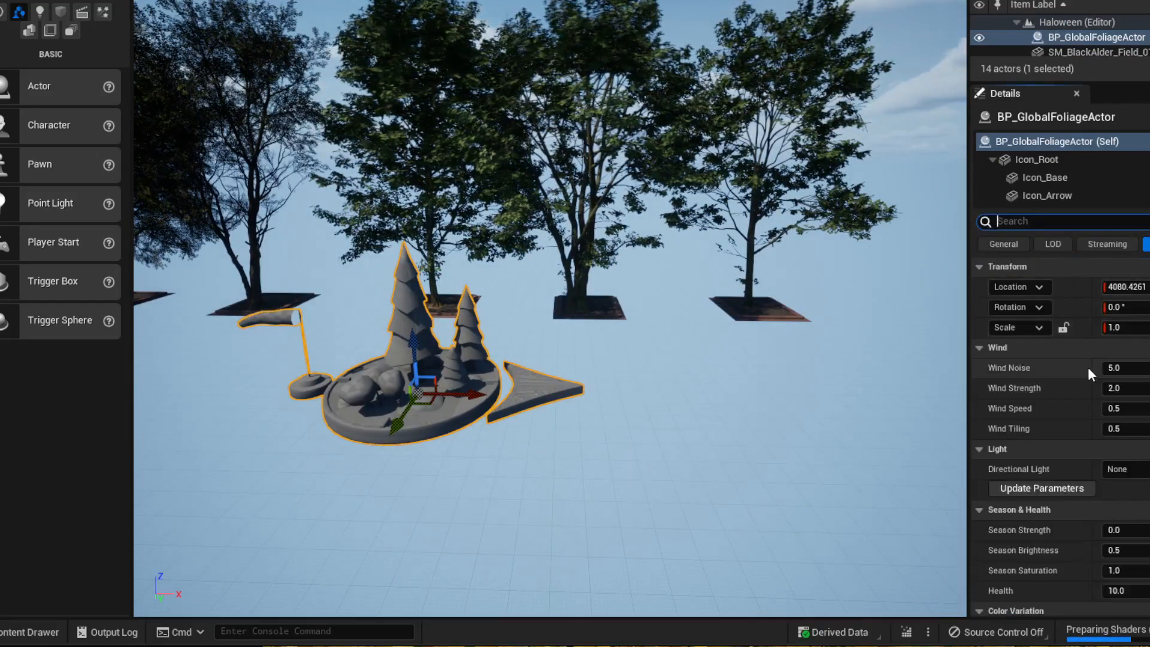
{"action": "left_click_drag", "start_coordinate": [1126, 368], "coordinate": [1144, 388]}
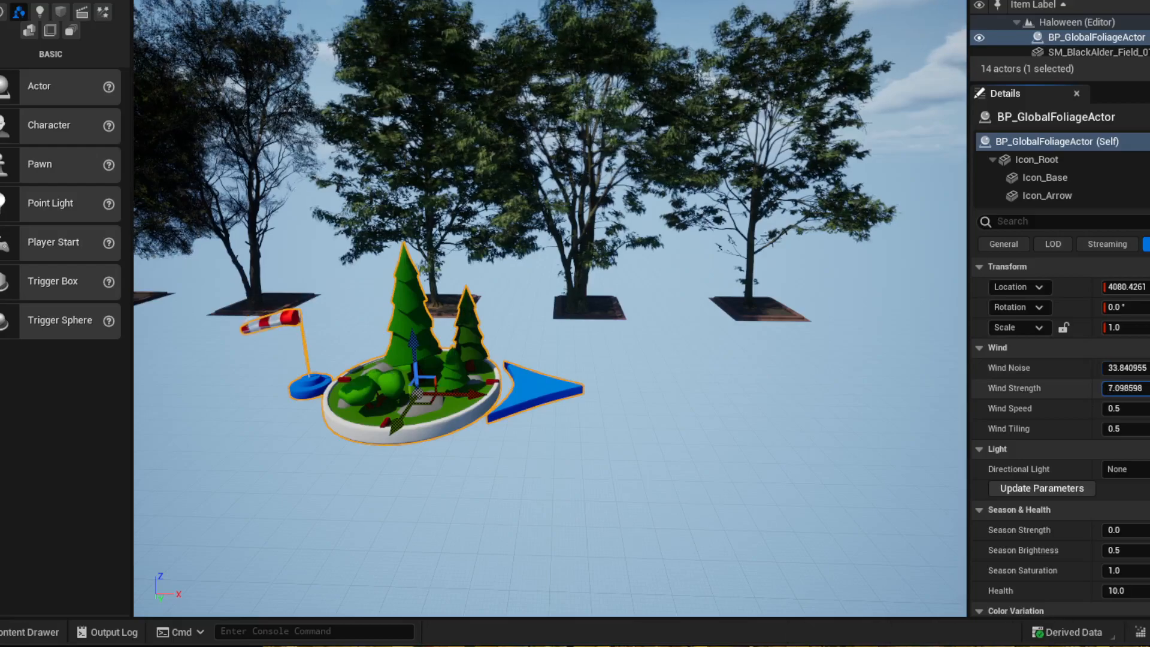
Set the global foliage actor's Season Strength to about 126.34 to give the hornbeams autumn foliage
{"action": "scroll", "coordinate": [599, 398], "scroll_direction": "down", "scroll_amount": 5}
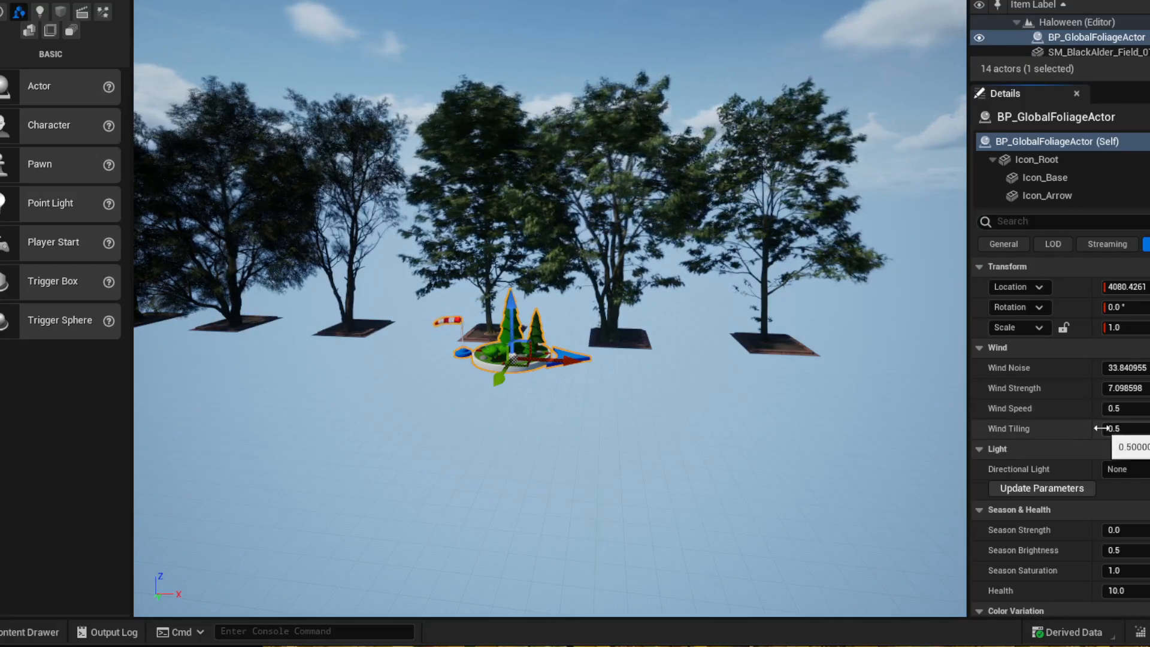
{"action": "scroll", "coordinate": [1051, 419], "scroll_direction": "down", "scroll_amount": 3}
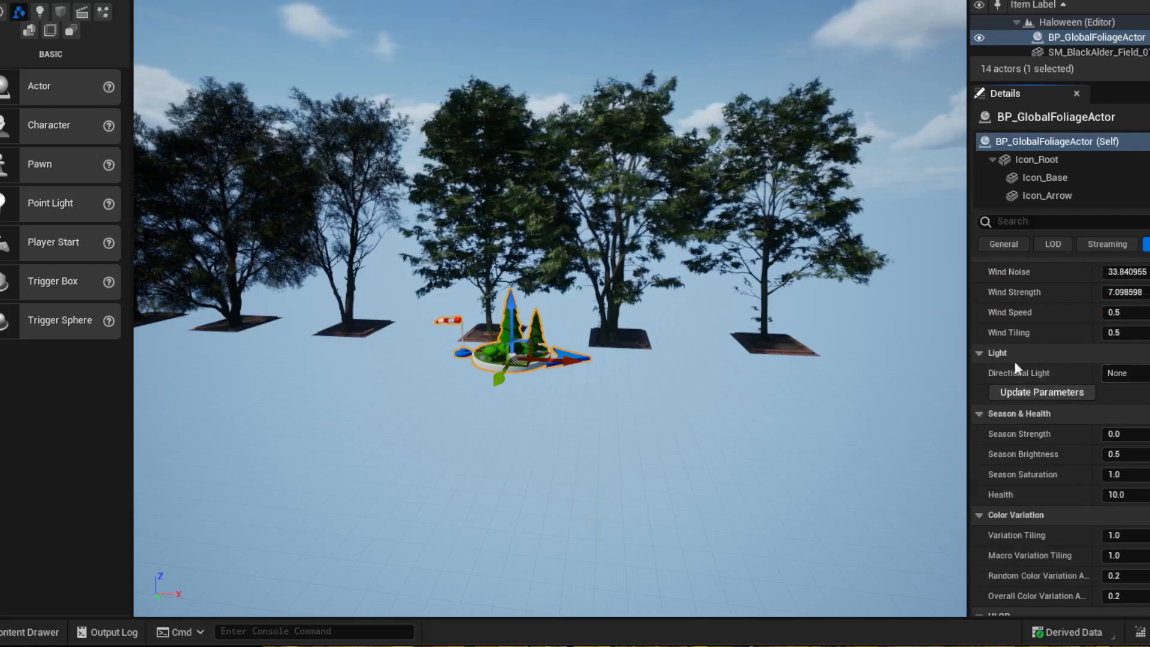
{"action": "scroll", "coordinate": [1037, 418], "scroll_direction": "down", "scroll_amount": 1}
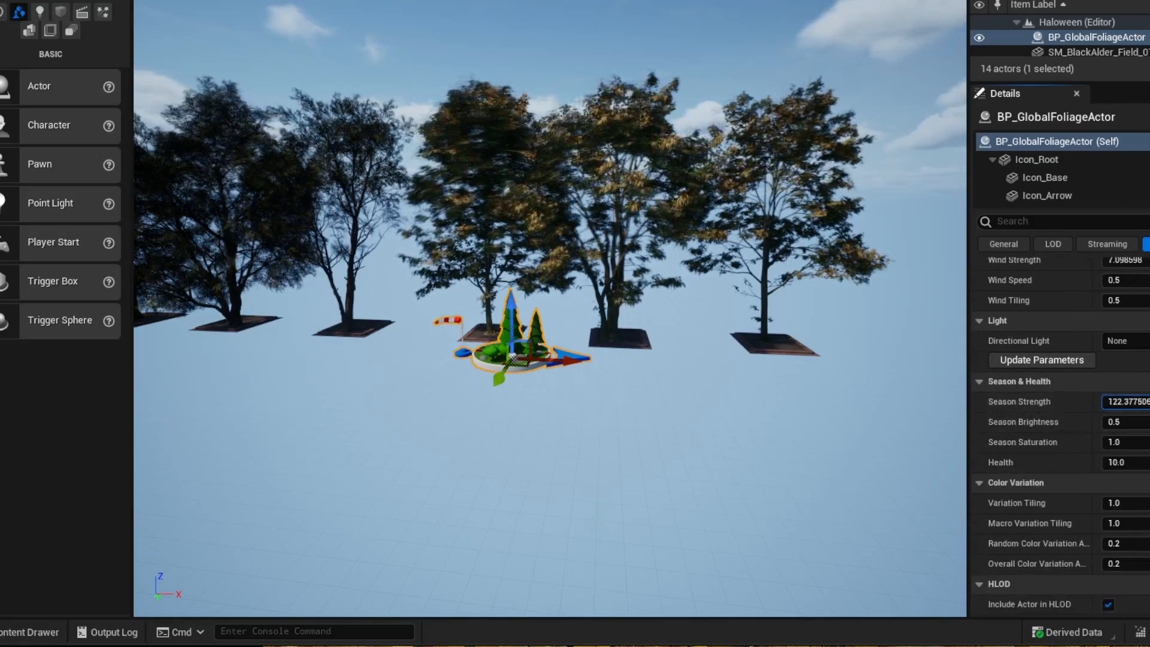
{"action": "key", "text": "w"}
{"action": "right_click_drag", "start_coordinate": [614, 378], "coordinate": [565, 396]}
{"action": "key", "text": "d"}
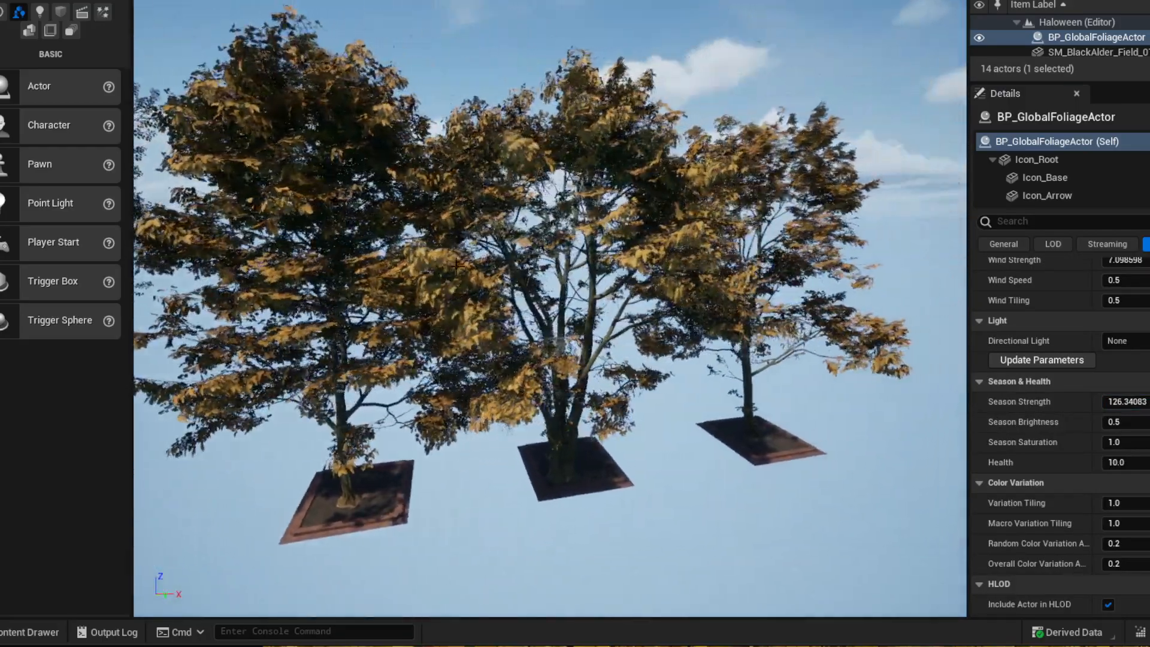
Open the Element 0 leaf material of the middle hornbeam, SM_EuropeanHornbeam_Field_02, for editing
{"action": "left_click", "coordinate": [609, 267]}
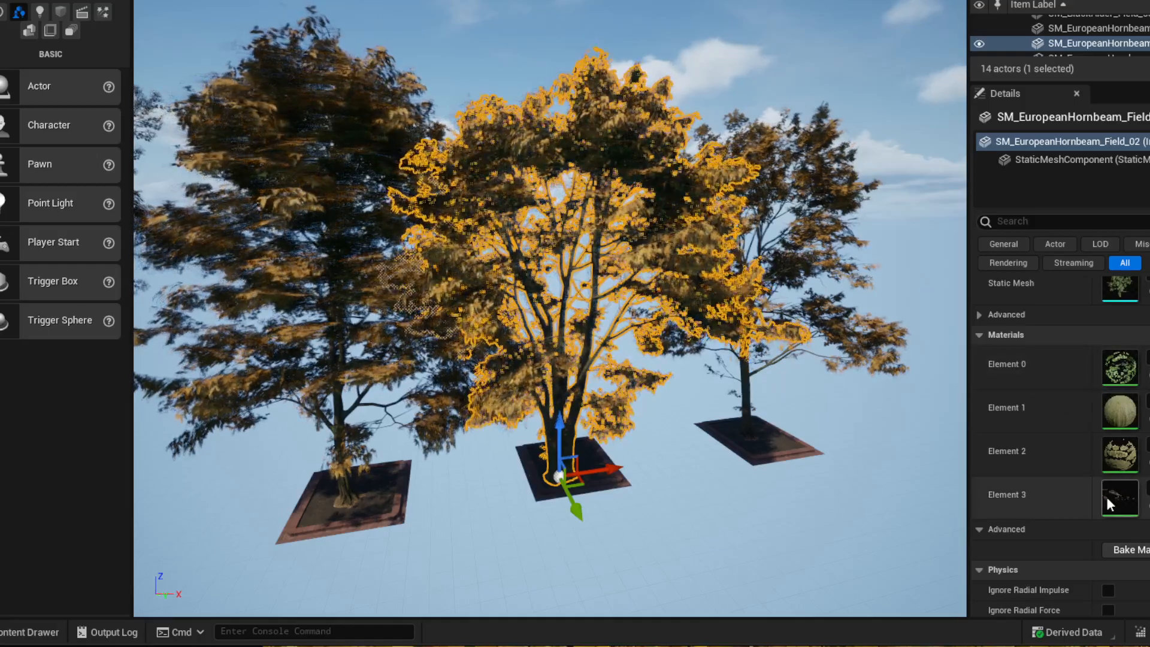
{"action": "scroll", "coordinate": [1109, 480], "scroll_direction": "down", "scroll_amount": 8}
{"action": "scroll", "coordinate": [1109, 480], "scroll_direction": "down", "scroll_amount": 5}
{"action": "scroll", "coordinate": [1109, 479], "scroll_direction": "up", "scroll_amount": 13}
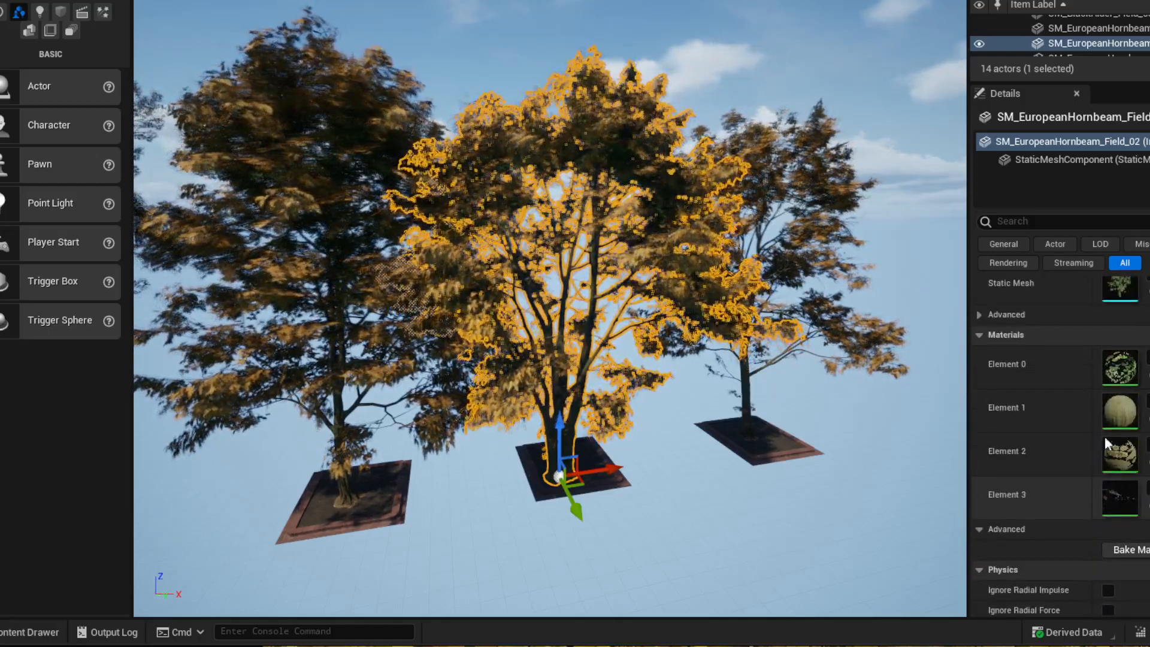
{"action": "double_click", "coordinate": [1115, 368]}
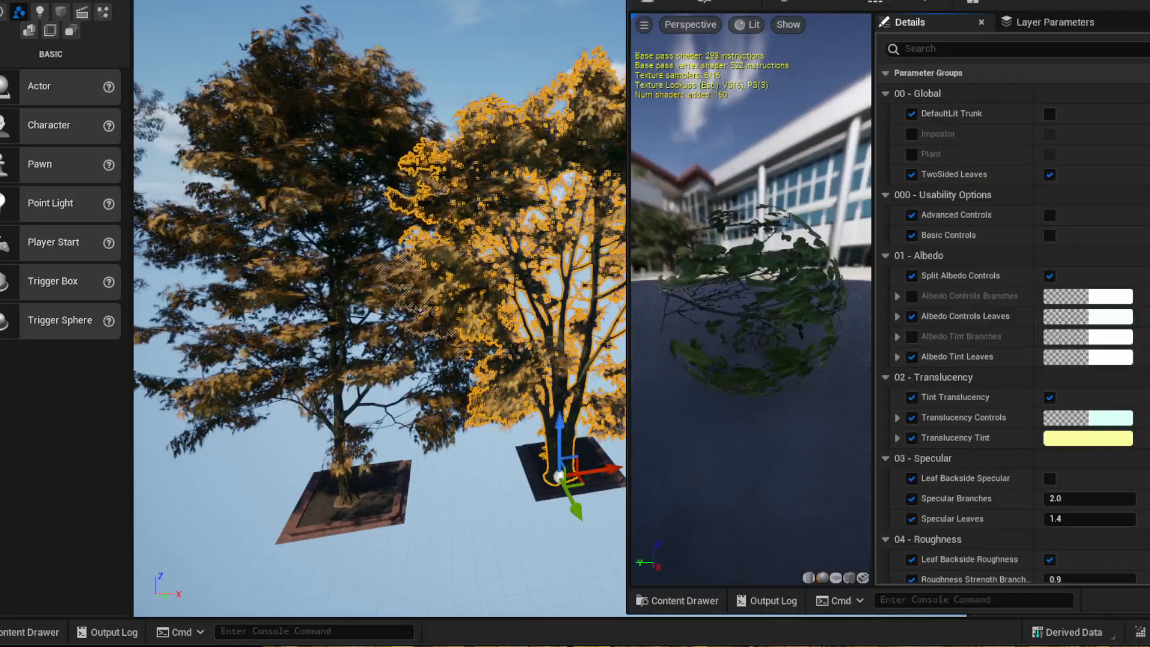
Examine the hornbeam leaf material's parameters, especially the wind and seasons groups
{"action": "left_click_drag", "start_coordinate": [1004, 2], "coordinate": [693, 3]}
{"action": "scroll", "coordinate": [693, 281], "scroll_direction": "down", "scroll_amount": 2}
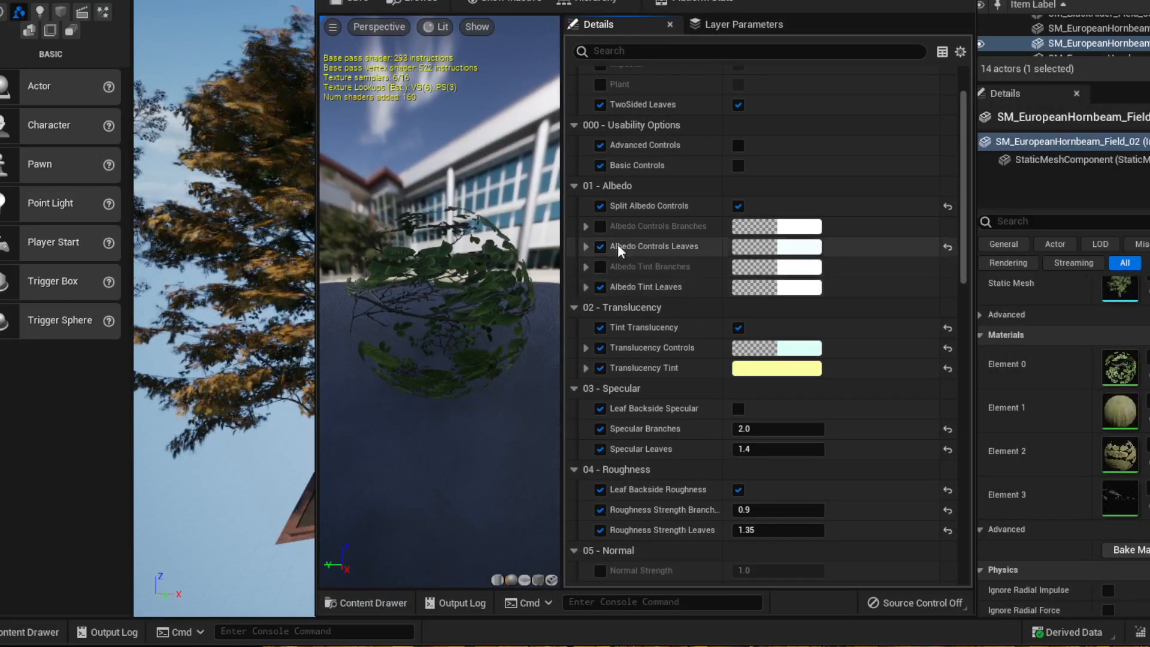
{"action": "scroll", "coordinate": [659, 371], "scroll_direction": "down", "scroll_amount": 4}
{"action": "scroll", "coordinate": [639, 372], "scroll_direction": "down", "scroll_amount": 3}
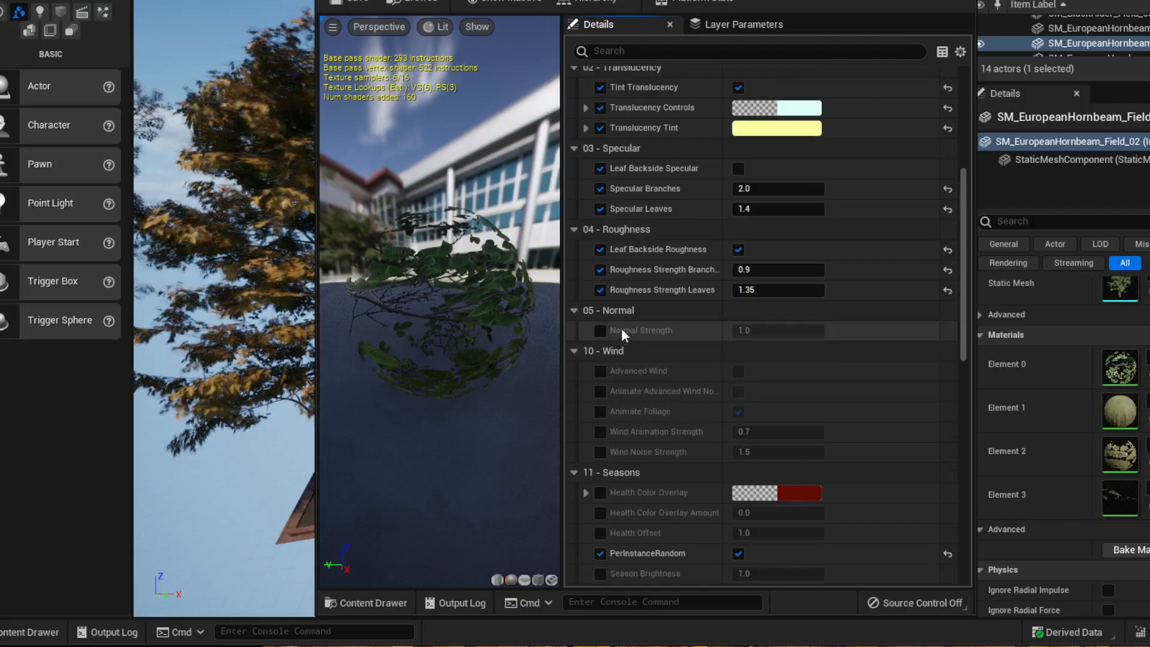
{"action": "scroll", "coordinate": [642, 299], "scroll_direction": "down", "scroll_amount": 6}
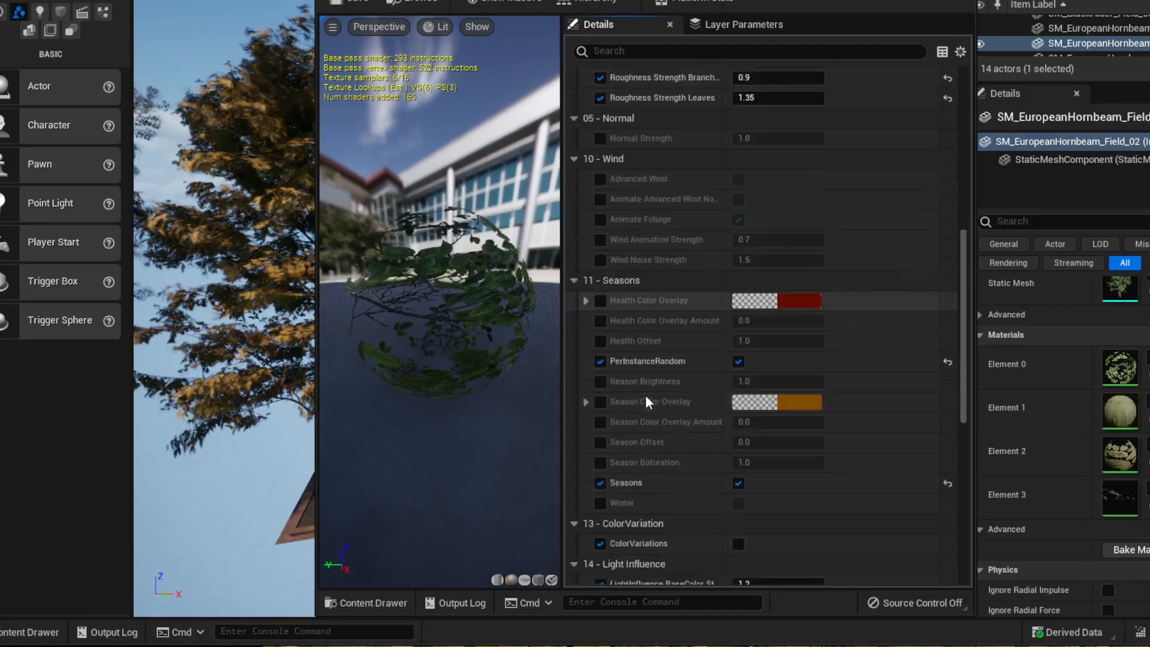
{"action": "scroll", "coordinate": [709, 352], "scroll_direction": "down", "scroll_amount": 2}
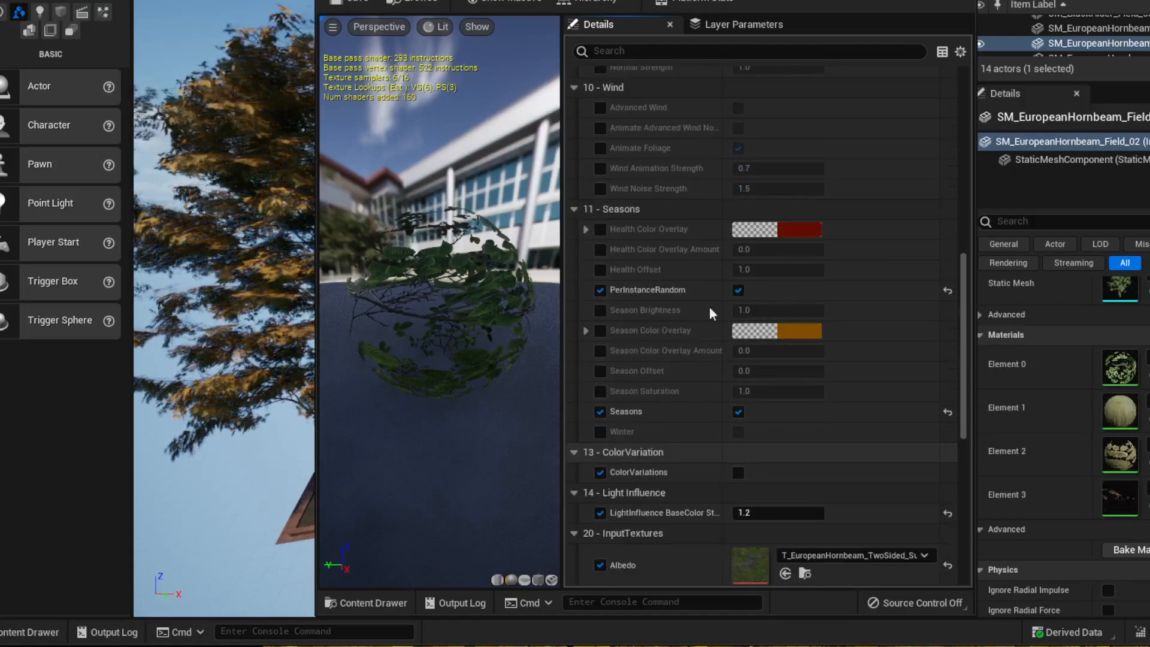
{"action": "scroll", "coordinate": [709, 352], "scroll_direction": "down", "scroll_amount": 1}
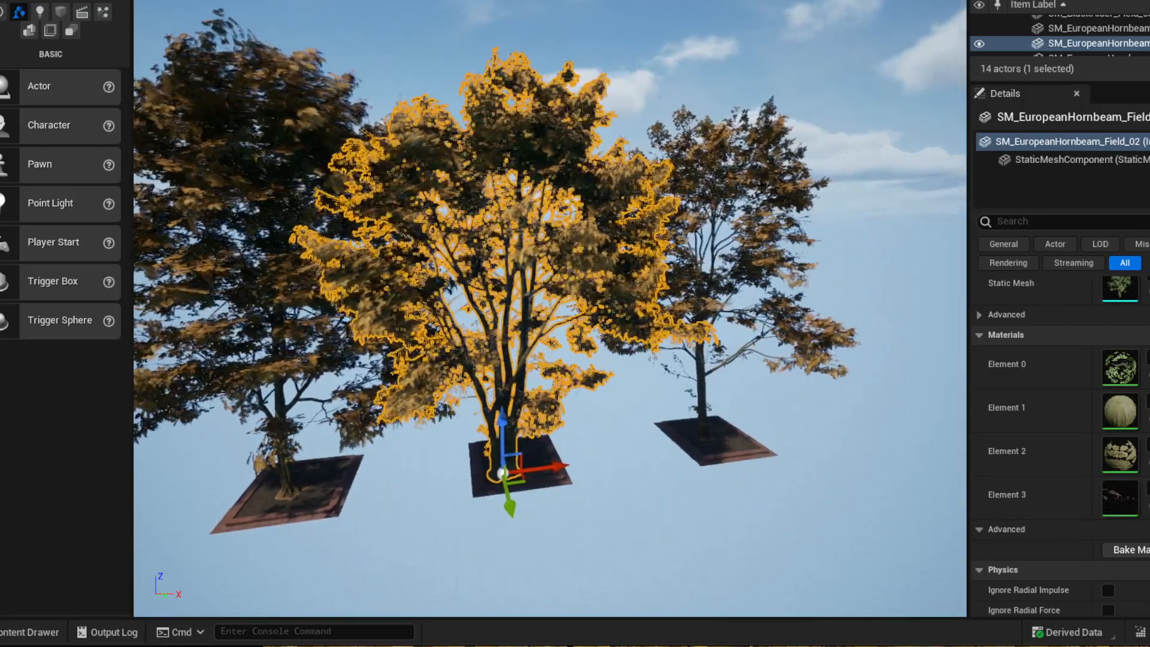
Leave the leaf material and move the global foliage actor closer to the row of hornbeams
{"action": "left_click", "coordinate": [516, 521]}
{"action": "right_click_drag", "start_coordinate": [516, 487], "coordinate": [516, 528]}
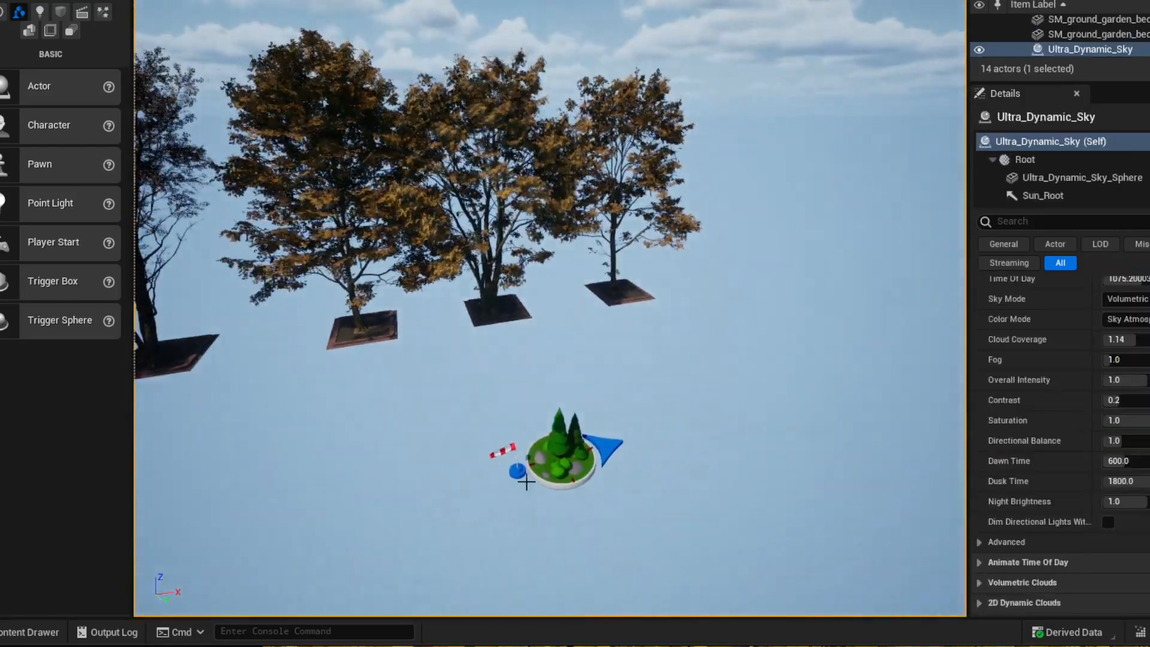
{"action": "left_click", "coordinate": [565, 480]}
{"action": "left_click_drag", "start_coordinate": [565, 480], "coordinate": [530, 413]}
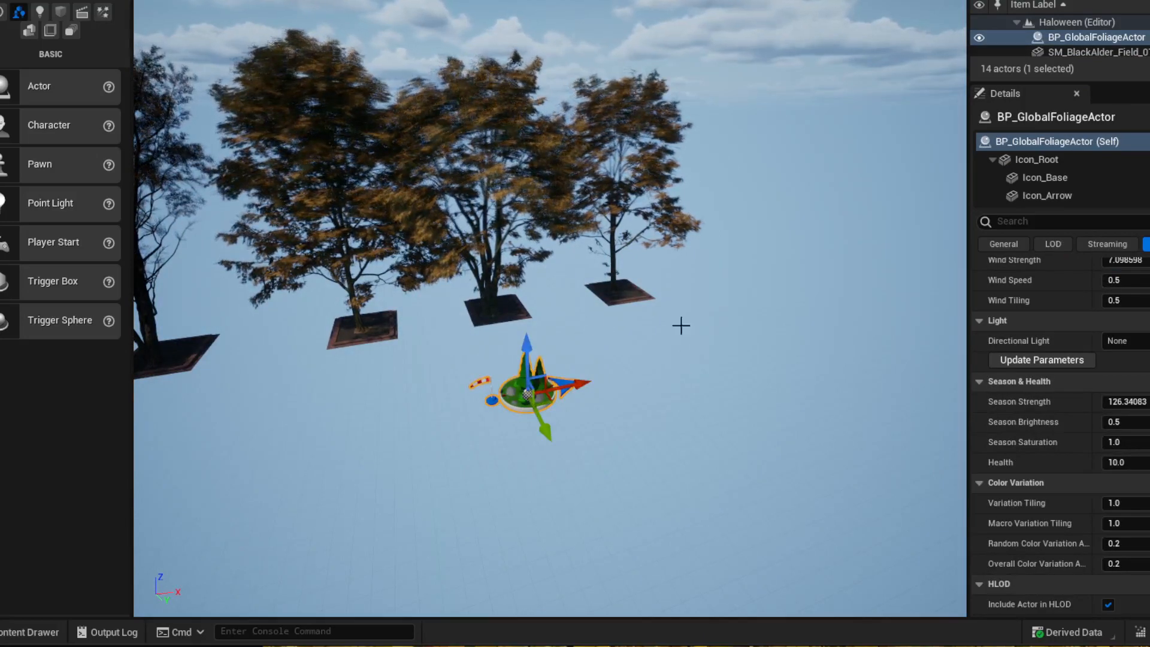
Locate the global foliage actor's asset in the project content and raise the placed actor's Variation Tiling to about 6.6
{"action": "key", "text": "ctrl+b"}
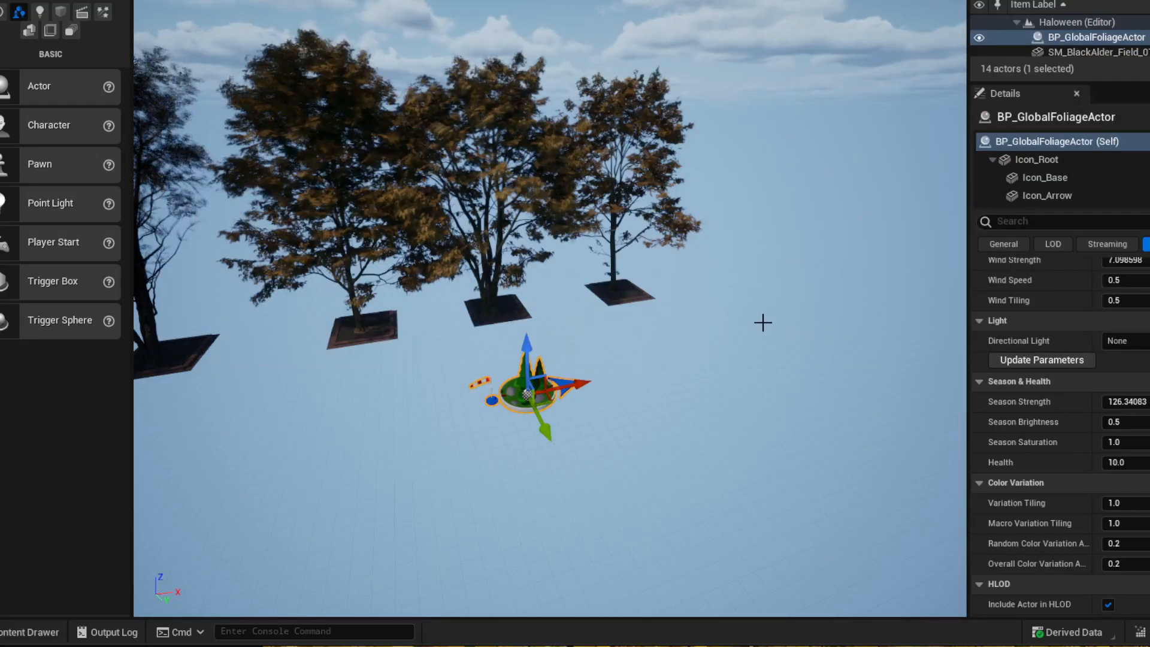
{"action": "right_click_drag", "start_coordinate": [763, 322], "coordinate": [707, 317]}
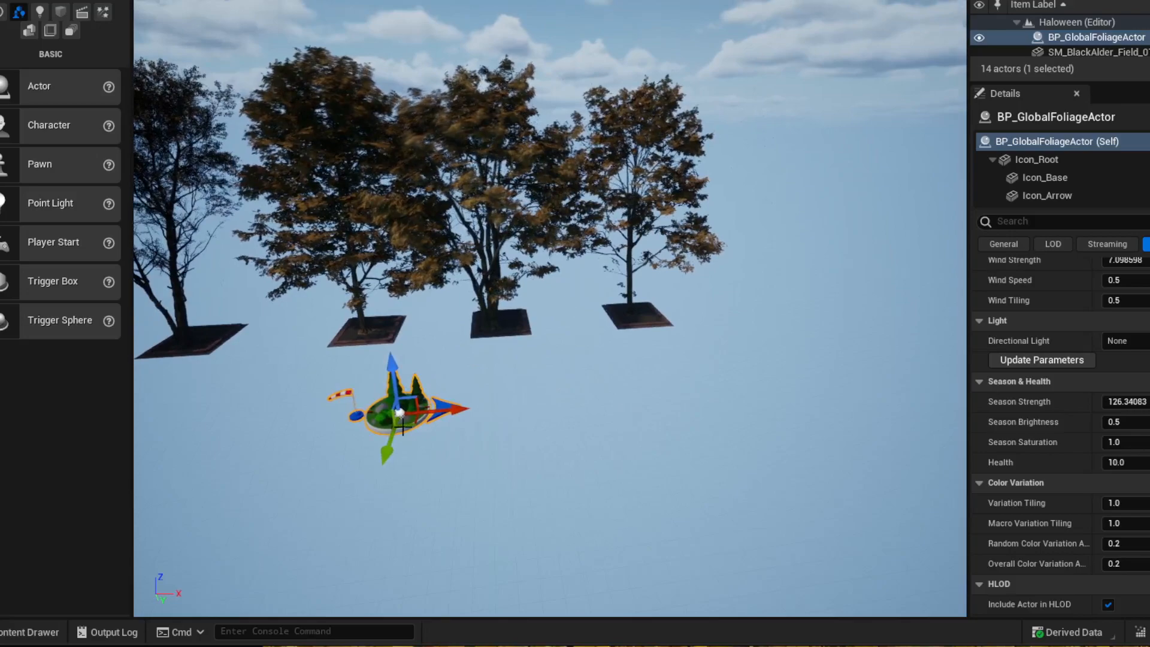
{"action": "left_click_drag", "start_coordinate": [1115, 503], "coordinate": [1139, 504]}
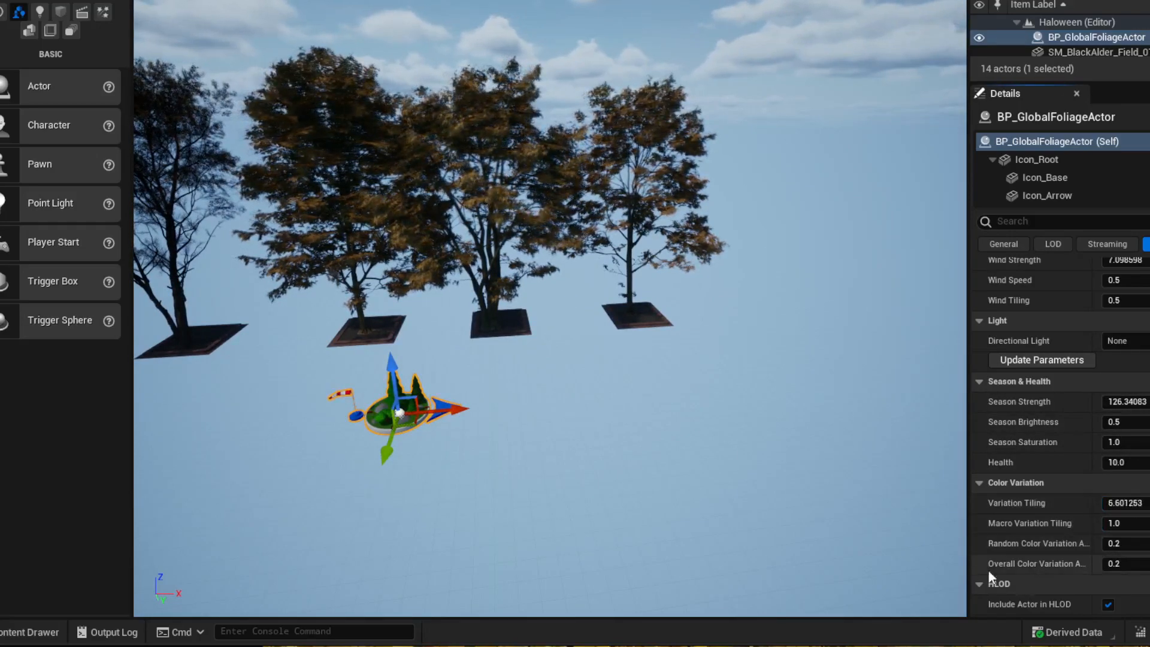
Set the global foliage actor's Wind Noise, Wind Strength, Wind Speed and Wind Tiling all to 0
{"action": "scroll", "coordinate": [1128, 425], "scroll_direction": "up", "scroll_amount": 4}
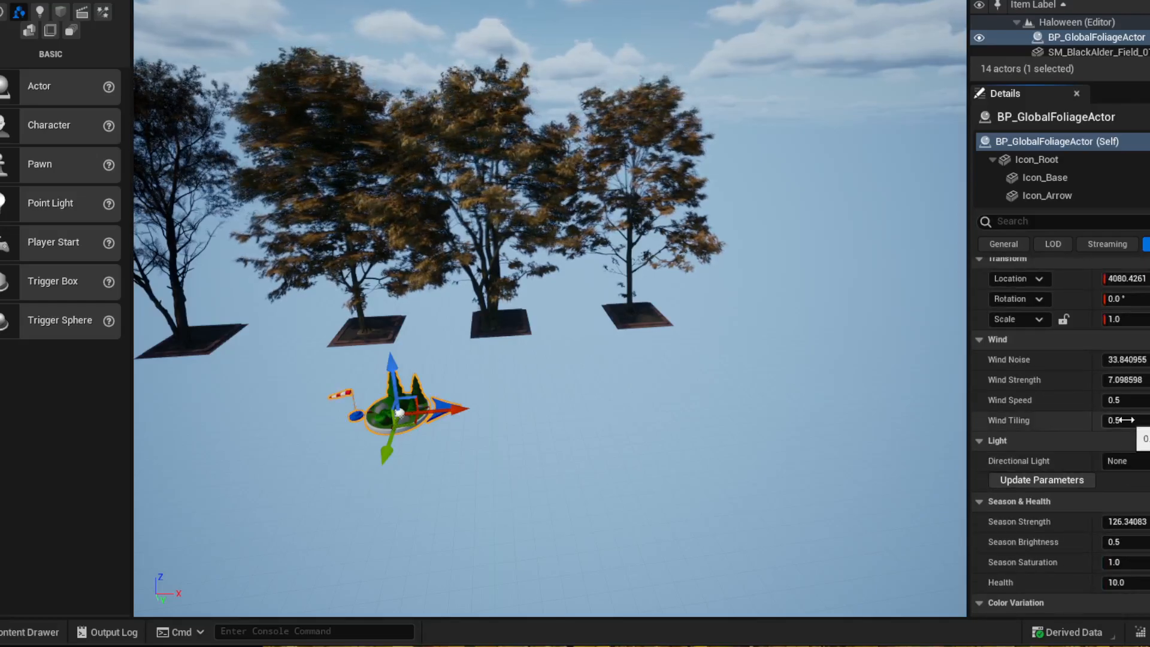
{"action": "right_click_drag", "start_coordinate": [488, 398], "coordinate": [539, 375]}
{"action": "right_click_drag", "start_coordinate": [444, 372], "coordinate": [643, 302]}
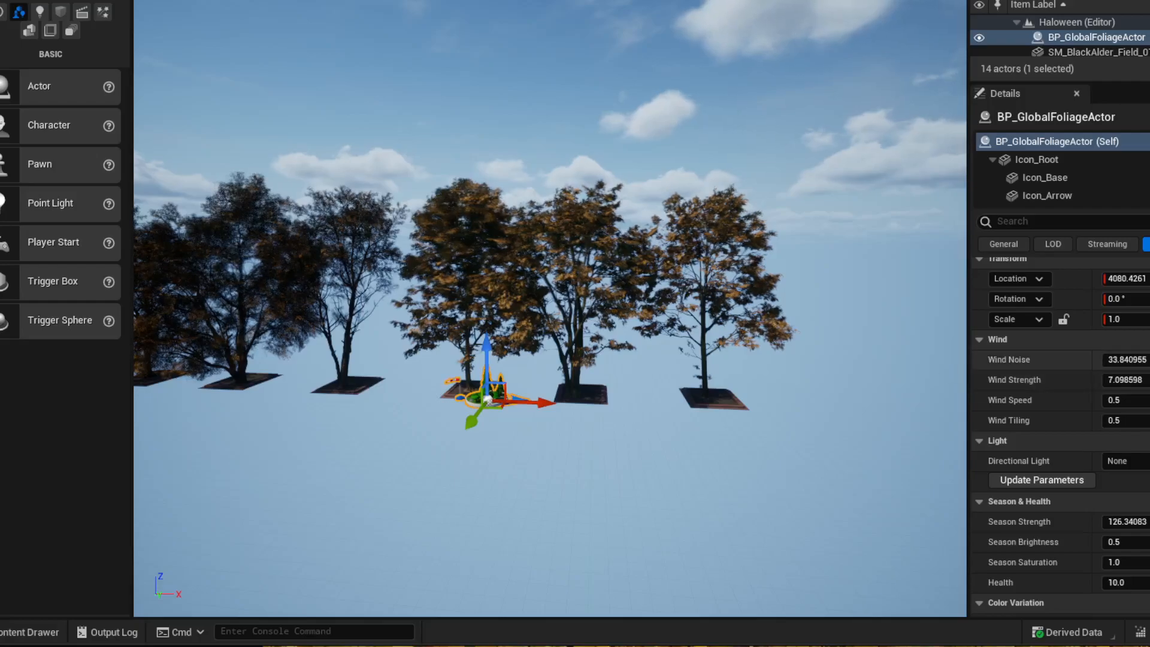
{"action": "type", "text": "0"}
{"action": "type", "text": "0"}
{"action": "key", "text": "Tab"}
{"action": "type", "text": "0."}
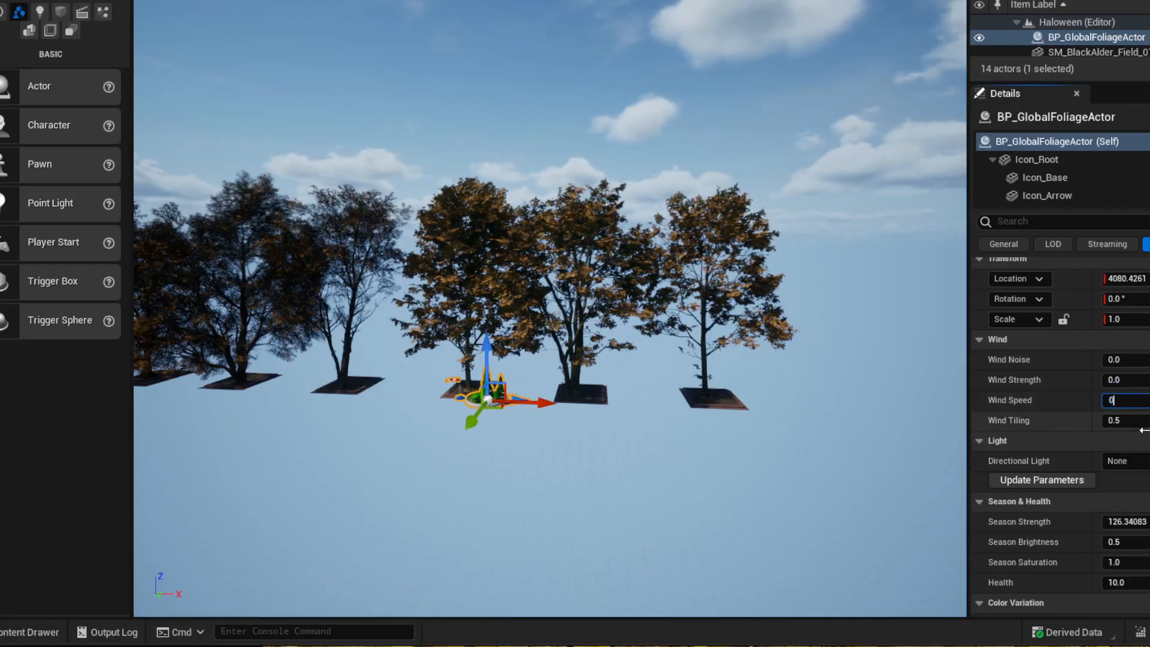
{"action": "type", "text": "0"}
{"action": "key", "text": "Return"}
Set Ultra_Dynamic_Sky's Time Of Day to about 1785.6 and inspect the hornbeam leaves up close in sunset light
{"action": "key", "text": "w"}
{"action": "mouse_move", "coordinate": [673, 411]}
{"action": "right_mouse_down"}
{"action": "mouse_move", "coordinate": [647, 396]}
{"action": "mouse_move", "coordinate": [648, 379]}
{"action": "mouse_move", "coordinate": [657, 403]}
{"action": "right_mouse_up"}
{"action": "key", "text": "w"}
{"action": "key", "text": "s"}
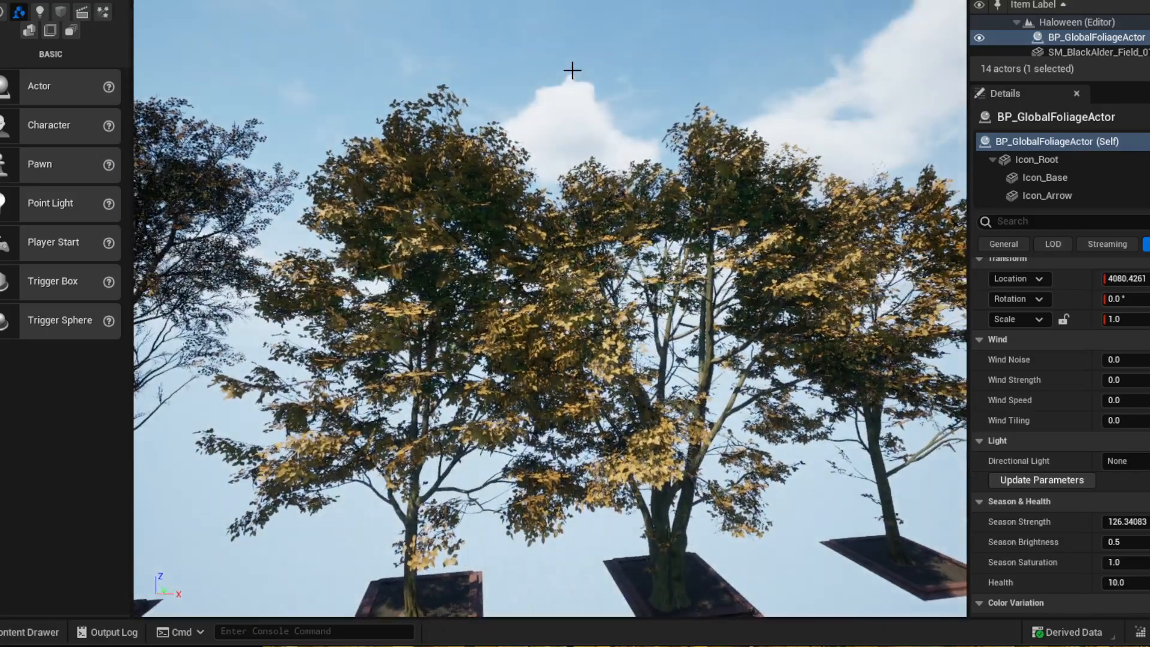
{"action": "left_click", "coordinate": [572, 72]}
{"action": "left_click_drag", "start_coordinate": [1140, 398], "coordinate": [1113, 398]}
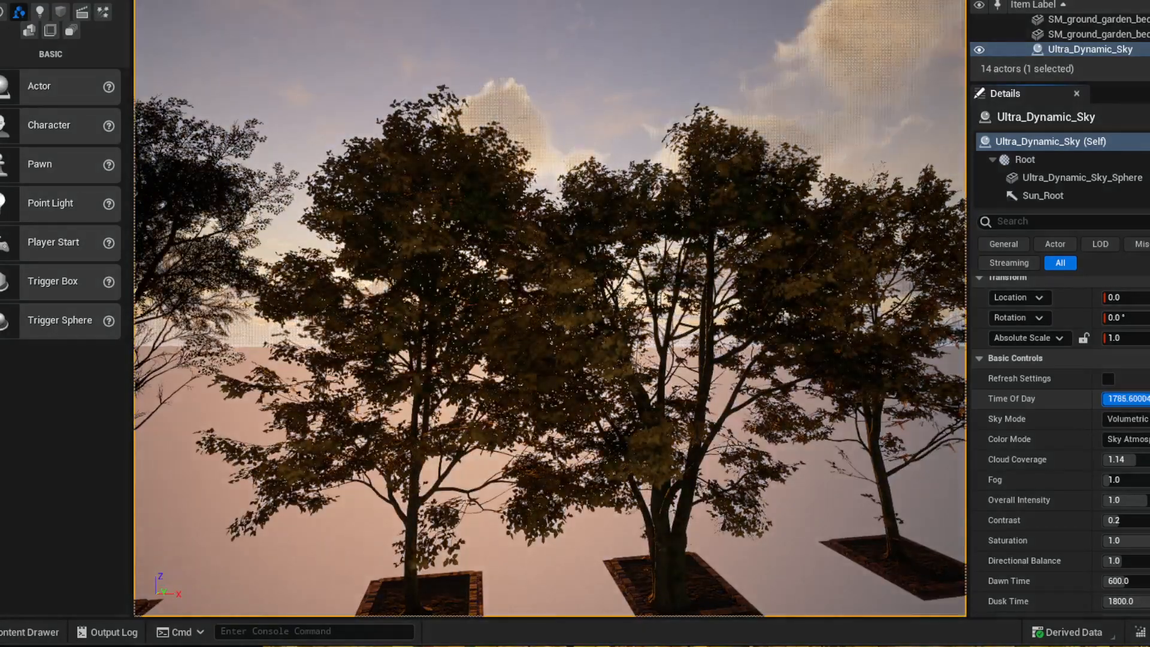
{"action": "right_click_drag", "start_coordinate": [550, 308], "coordinate": [562, 317]}
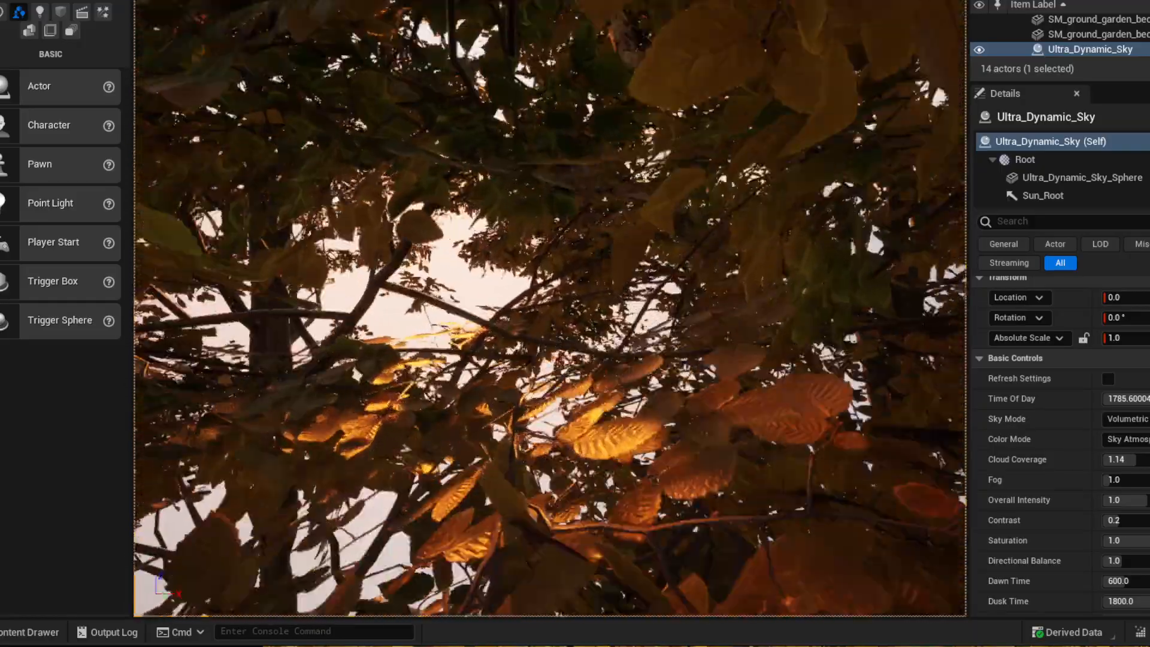
{"action": "key", "text": "s"}
{"action": "right_click_drag", "start_coordinate": [550, 308], "coordinate": [575, 293]}
Set the sky's Time Of Day to about 787.2 for daylight and inspect the middle hornbeam's trunk and planter
{"action": "mouse_move", "coordinate": [1126, 399]}
{"action": "left_mouse_down"}
{"action": "mouse_move", "coordinate": [1073, 399]}
{"action": "mouse_move", "coordinate": [1131, 398]}
{"action": "left_mouse_up"}
{"action": "key", "text": "s"}
{"action": "right_click_drag", "start_coordinate": [550, 308], "coordinate": [715, 341]}
{"action": "key", "text": "w"}
{"action": "key", "text": "s"}
{"action": "key", "text": "w"}
{"action": "key", "text": "s"}
{"action": "key", "text": "s"}
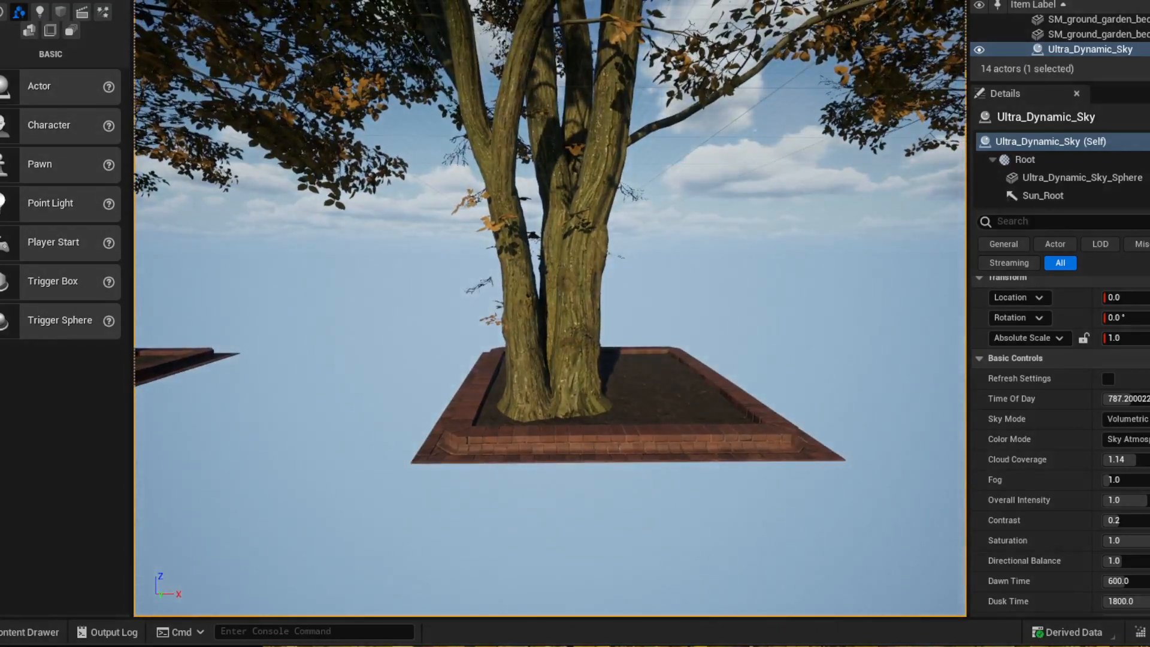
Place an SM_EuropeanHornbeam_Field_04 tree in the middle hornbeam's planter
{"action": "left_click_drag", "start_coordinate": [834, 492], "coordinate": [681, 398]}
{"action": "key", "text": "d"}
{"action": "mouse_move", "coordinate": [724, 476]}
{"action": "right_mouse_down"}
{"action": "mouse_move", "coordinate": [659, 464]}
{"action": "mouse_move", "coordinate": [731, 464]}
{"action": "right_mouse_up"}
{"action": "key", "text": "s"}
{"action": "key", "text": "a"}
{"action": "key", "text": "w"}
Add SM_EuropeanHornbeam_Field_01_PP to the middle planter and SM_EuropeanHornbeam_Field_02_PP to the last planter in the row
{"action": "key", "text": "ctrl+b"}
{"action": "left_click_drag", "start_coordinate": [401, 214], "coordinate": [40, 150]}
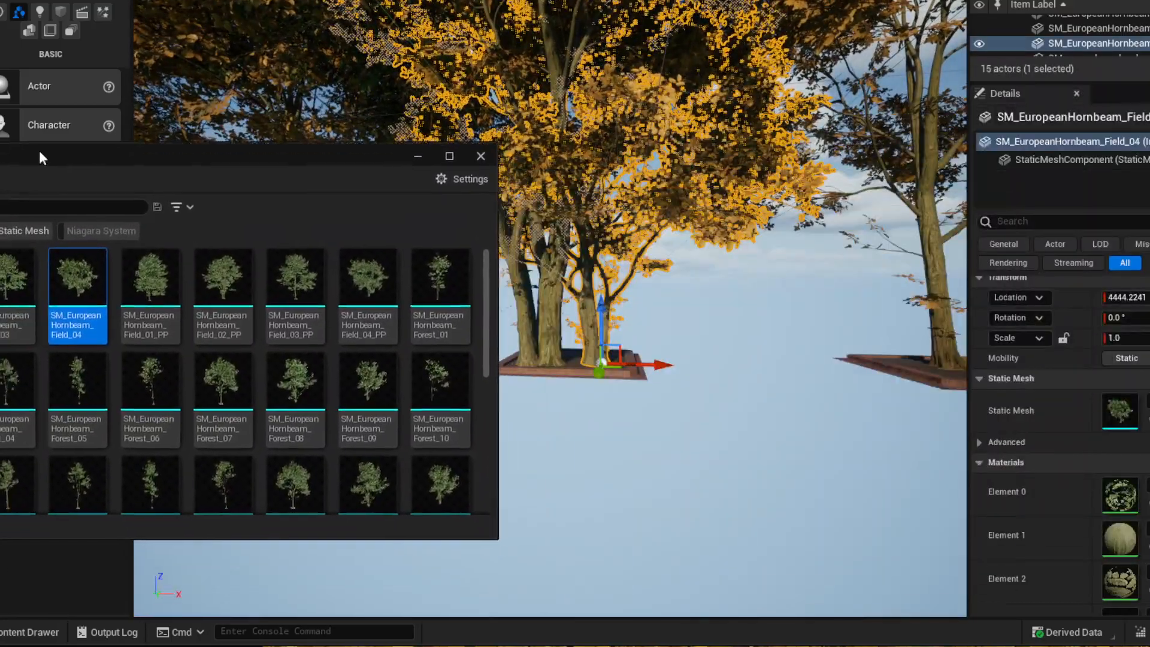
{"action": "left_click_drag", "start_coordinate": [121, 304], "coordinate": [589, 352]}
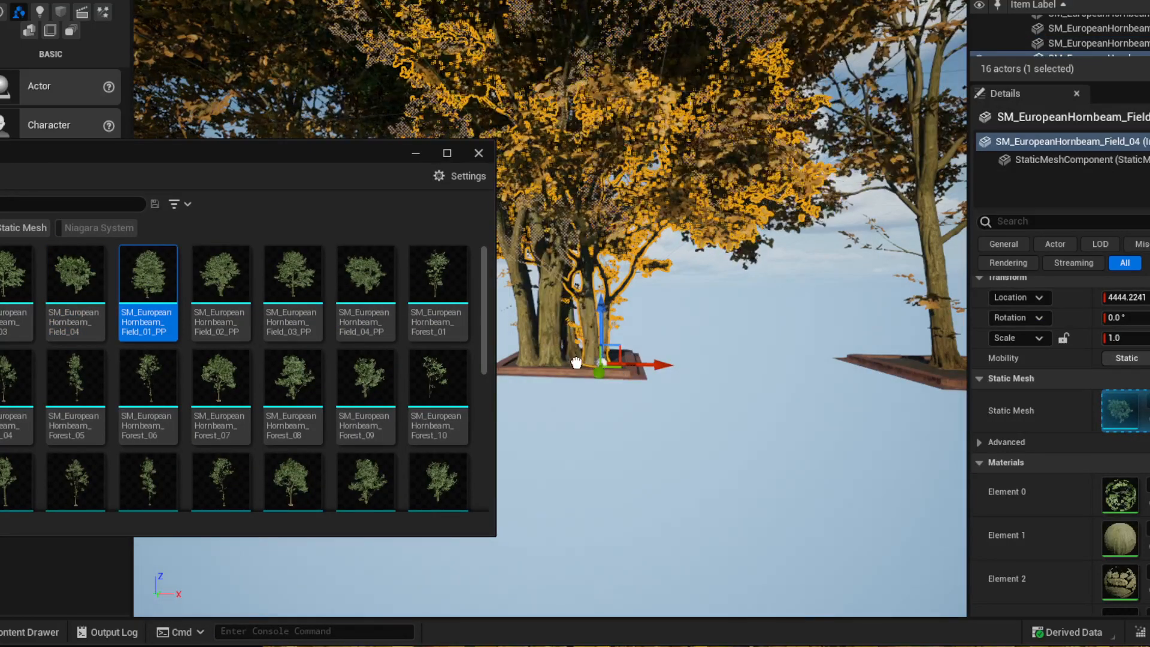
{"action": "left_click_drag", "start_coordinate": [221, 276], "coordinate": [929, 368]}
{"action": "right_click_drag", "start_coordinate": [764, 398], "coordinate": [812, 397]}
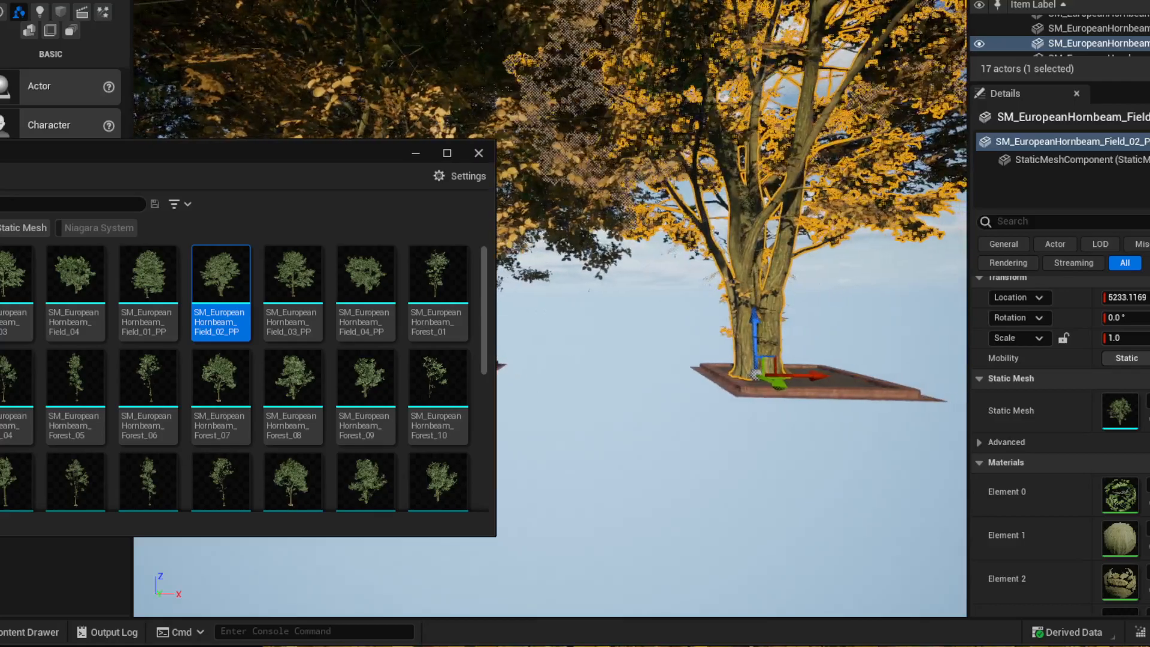
Inspect the foliage and trunks of the enlarged hornbeam group from several sides
{"action": "left_click", "coordinate": [868, 311]}
{"action": "key", "text": "s"}
{"action": "right_click_drag", "start_coordinate": [867, 311], "coordinate": [797, 305]}
{"action": "key", "text": "w"}
{"action": "key", "text": "e"}
{"action": "key", "text": "w"}
{"action": "key", "text": "a"}
{"action": "key", "text": "s"}
{"action": "key", "text": "w"}
{"action": "key", "text": "s"}
Review the European Hornbeam assets, the Black Alder PivotPainter meshes and the global foliage actor assets in the project content
{"action": "left_click_drag", "start_coordinate": [301, 154], "coordinate": [879, 30]}
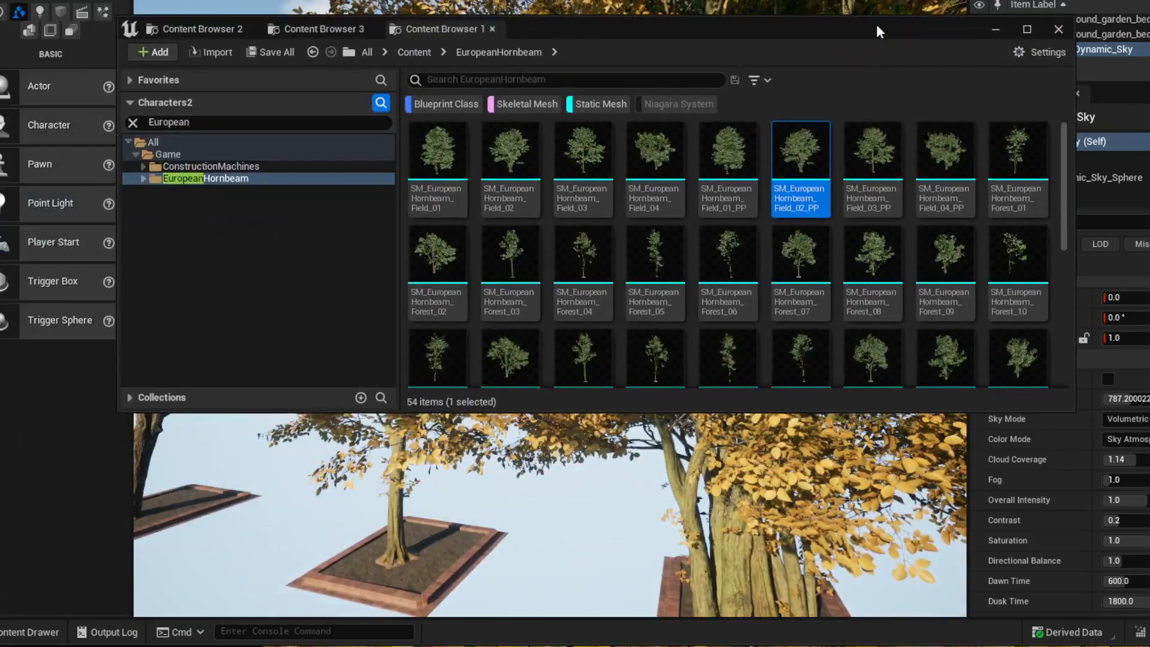
{"action": "left_click_drag", "start_coordinate": [765, 25], "coordinate": [1115, 360]}
{"action": "right_click_drag", "start_coordinate": [565, 133], "coordinate": [609, 162]}
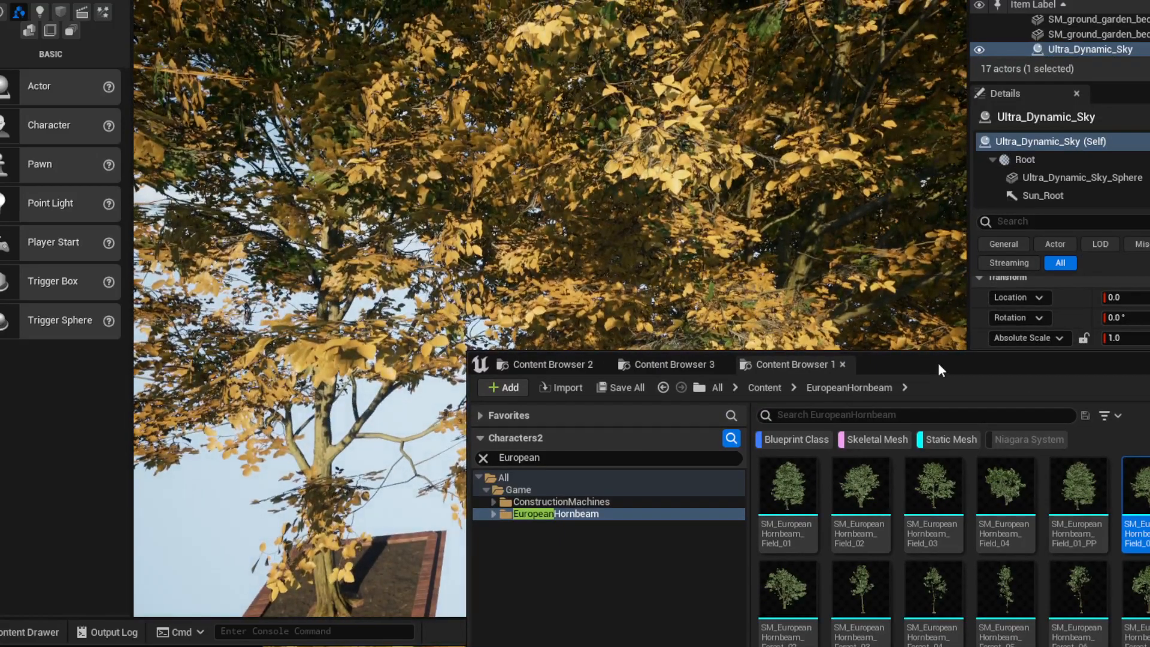
{"action": "left_click_drag", "start_coordinate": [939, 362], "coordinate": [823, 187]}
{"action": "left_click", "coordinate": [551, 187]}
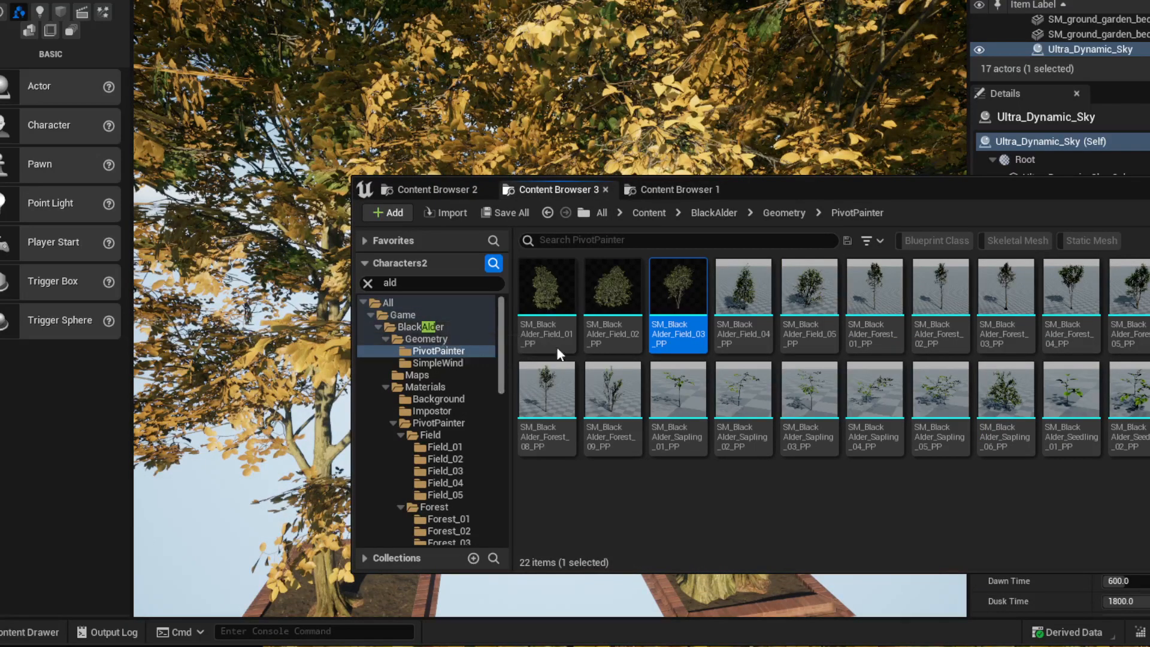
{"action": "left_click", "coordinate": [419, 192]}
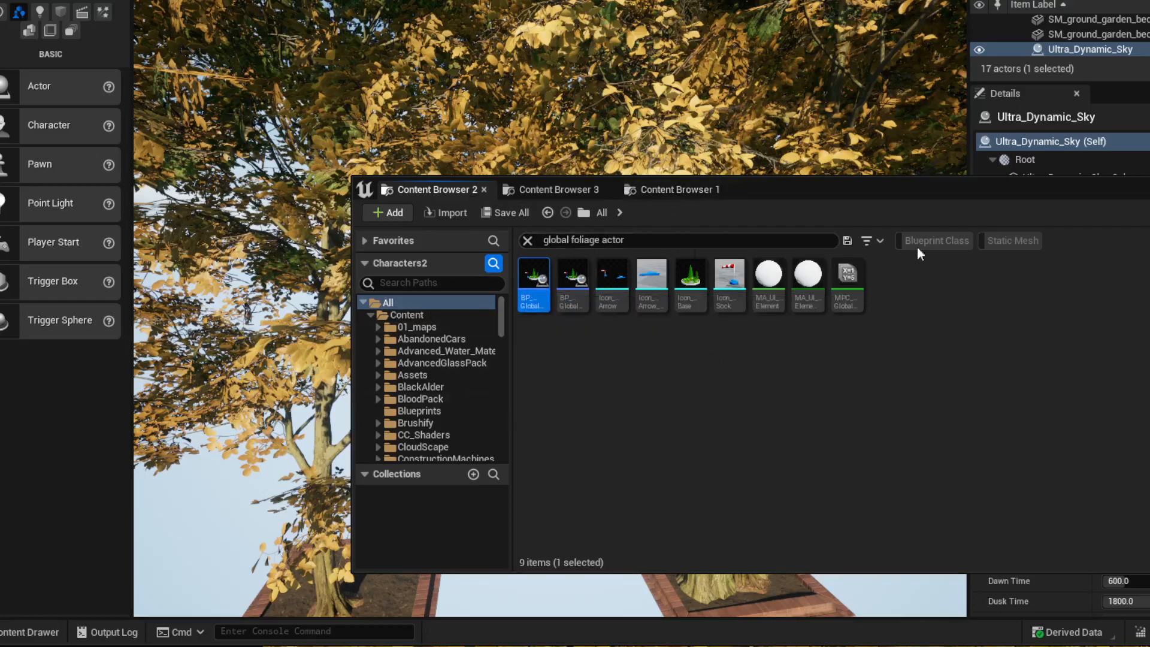
{"action": "left_click_drag", "start_coordinate": [1131, 197], "coordinate": [766, 137]}
{"action": "left_click", "coordinate": [866, 130]}
Raise the global foliage actor's Wind Noise to about 1.77 and Wind Strength to about 5.95, and view the whole tree row
{"action": "mouse_move", "coordinate": [361, 251]}
{"action": "right_mouse_down"}
{"action": "mouse_move", "coordinate": [455, 299]}
{"action": "mouse_move", "coordinate": [432, 312]}
{"action": "mouse_move", "coordinate": [361, 251]}
{"action": "right_mouse_up"}
{"action": "left_click", "coordinate": [391, 273]}
{"action": "right_click_drag", "start_coordinate": [582, 329], "coordinate": [479, 305]}
{"action": "scroll", "coordinate": [1109, 467], "scroll_direction": "up", "scroll_amount": 1}
{"action": "left_click_drag", "start_coordinate": [1119, 368], "coordinate": [1144, 388]}
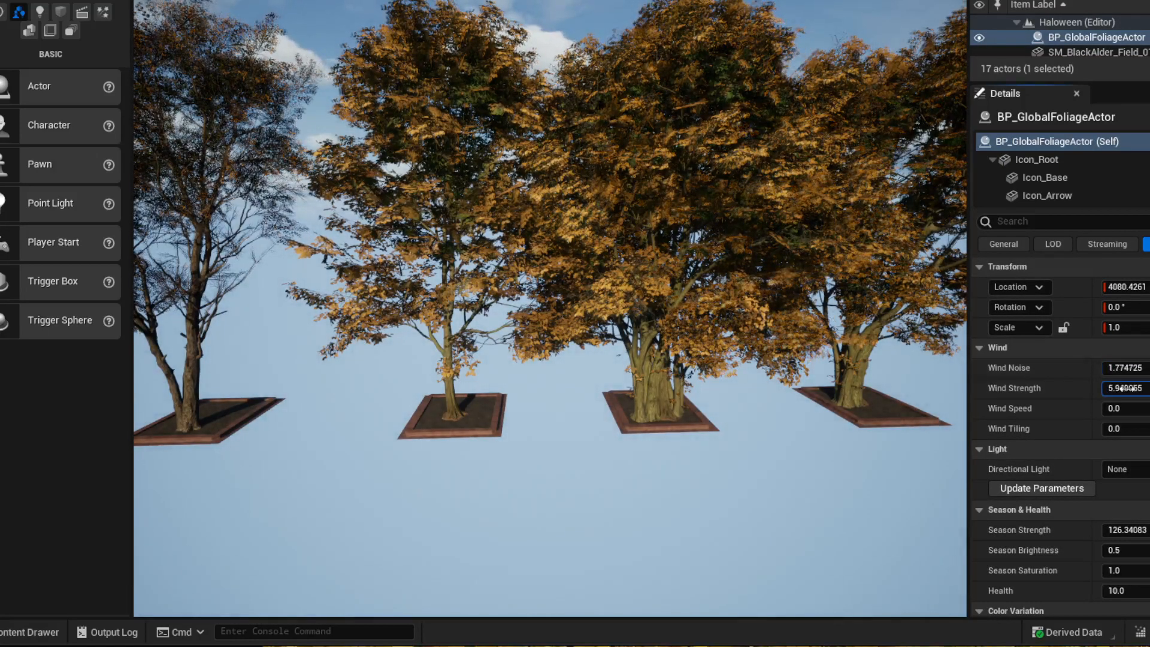
{"action": "right_click_drag", "start_coordinate": [630, 308], "coordinate": [665, 300]}
{"action": "right_click_drag", "start_coordinate": [760, 137], "coordinate": [713, 130]}
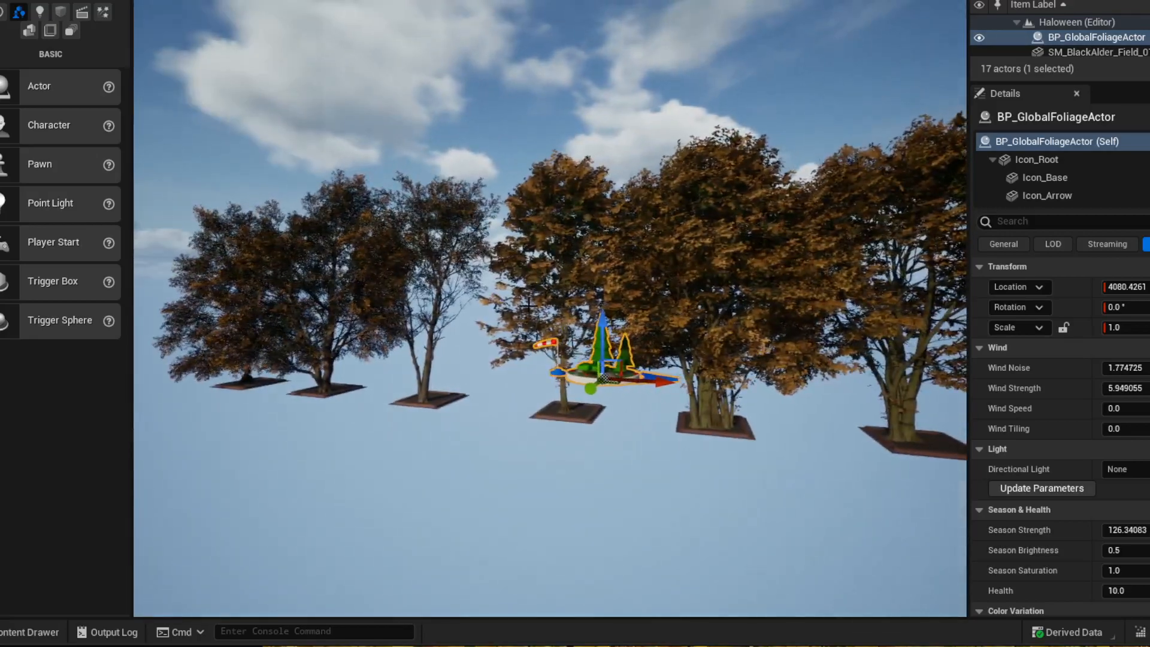
{"action": "right_click_drag", "start_coordinate": [655, 398], "coordinate": [666, 502]}
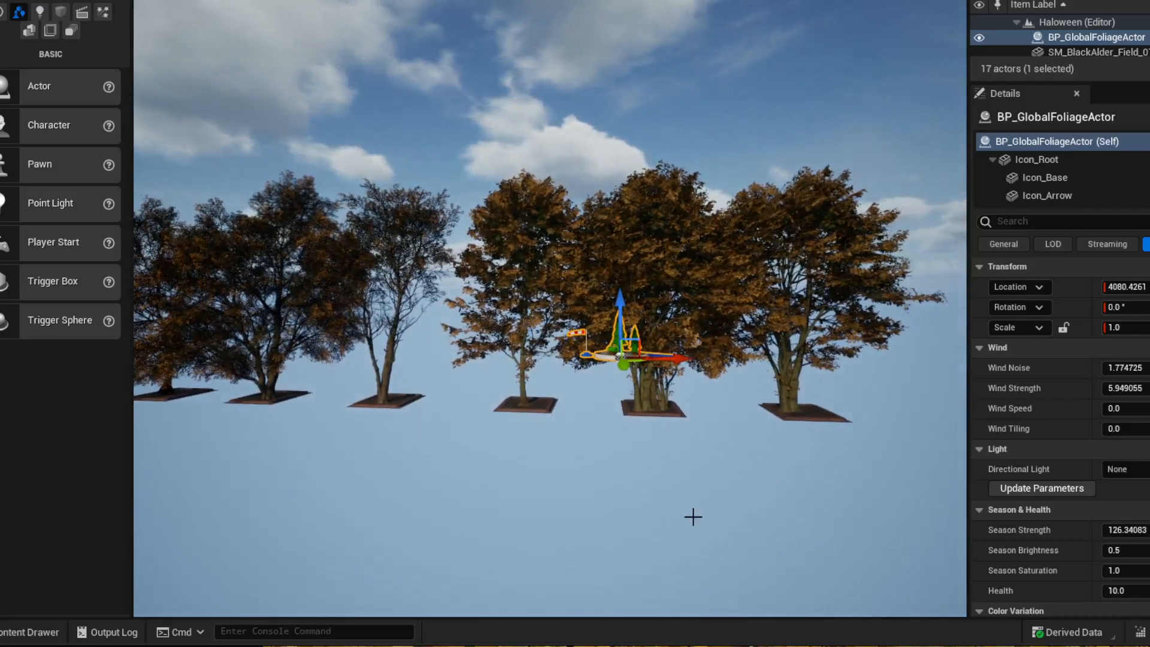